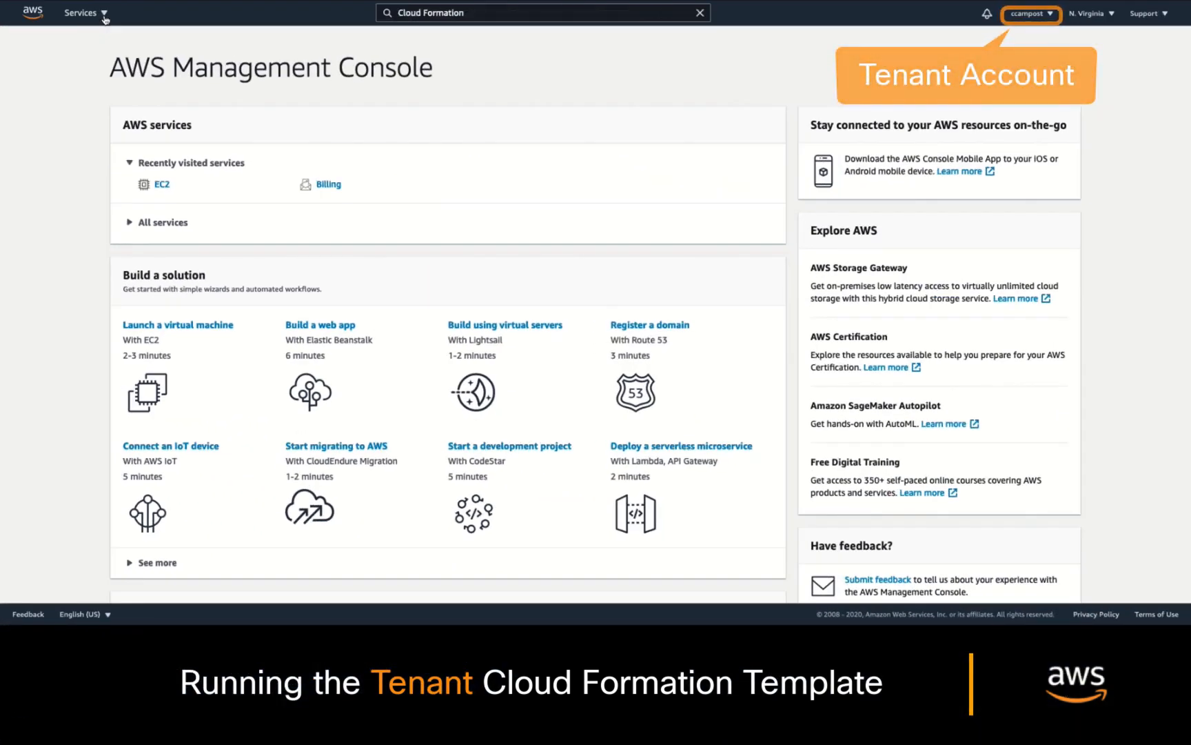
- Start a new CloudFormation stack in the tenant account from the uploaded template file tenant-cft (7).json
click(83, 12)
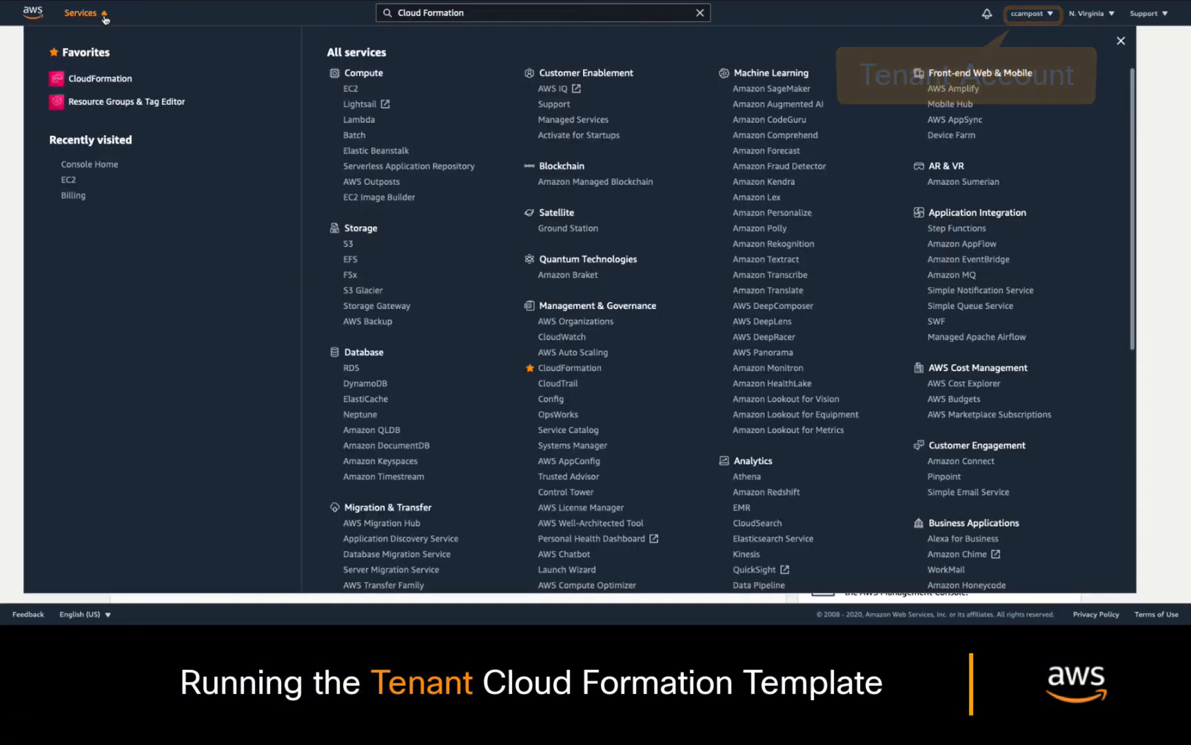
click(151, 85)
click(756, 178)
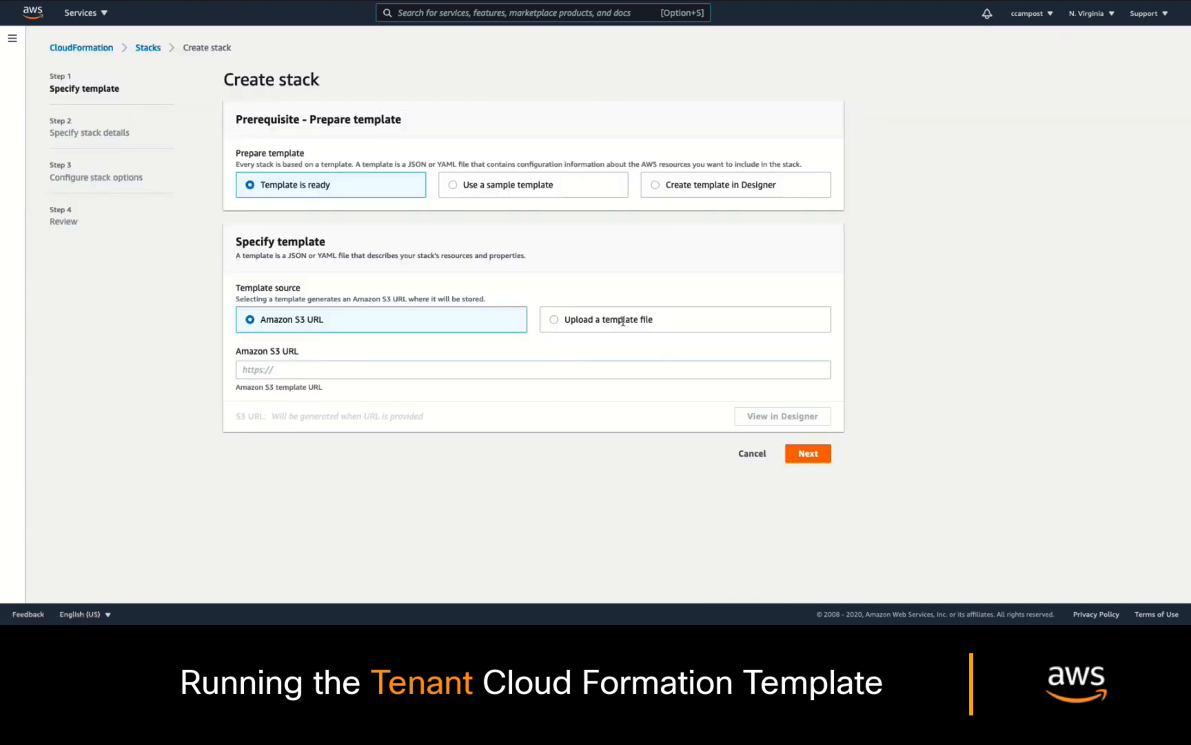
click(623, 321)
click(280, 370)
double_click(493, 126)
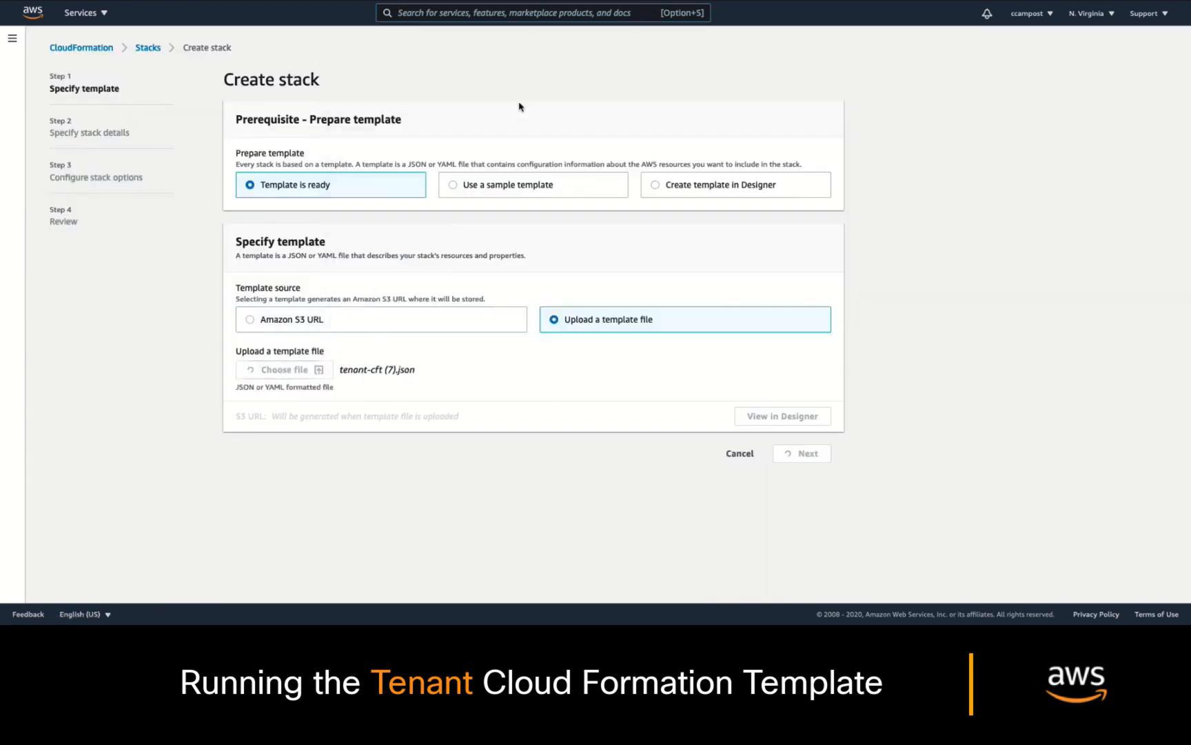
click(823, 474)
- Name the stack CloudACITenant and continue to the stack options
text(CloudACIT)
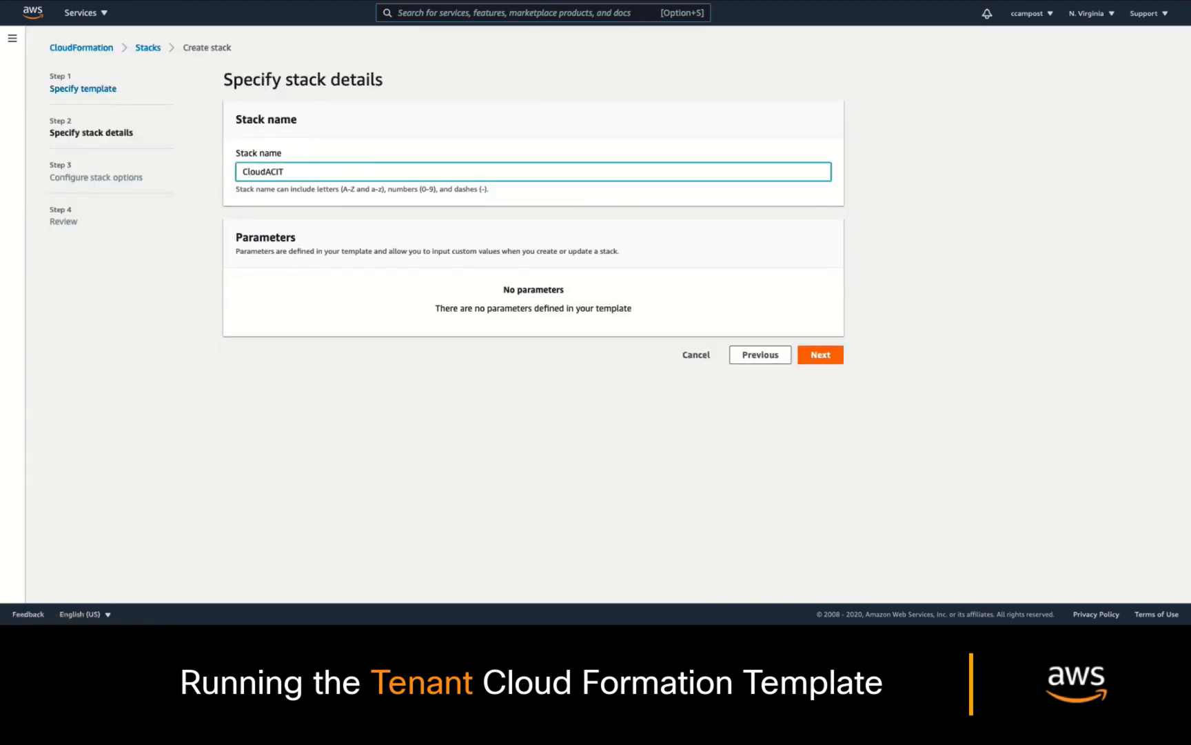
text(Tenant)
click(821, 354)
- Keep the default stack options, acknowledge the creation of IAM resources with custom names, and create the stack
scroll(841, 360, down, 4)
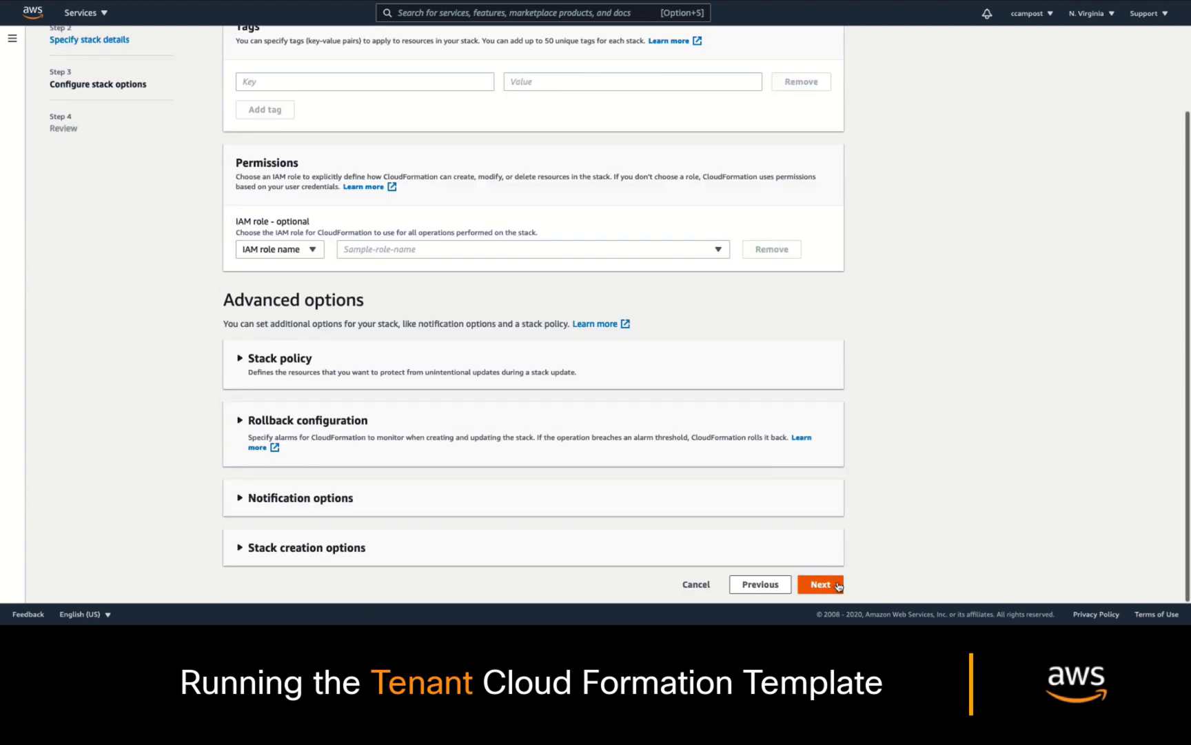
click(820, 584)
click(259, 545)
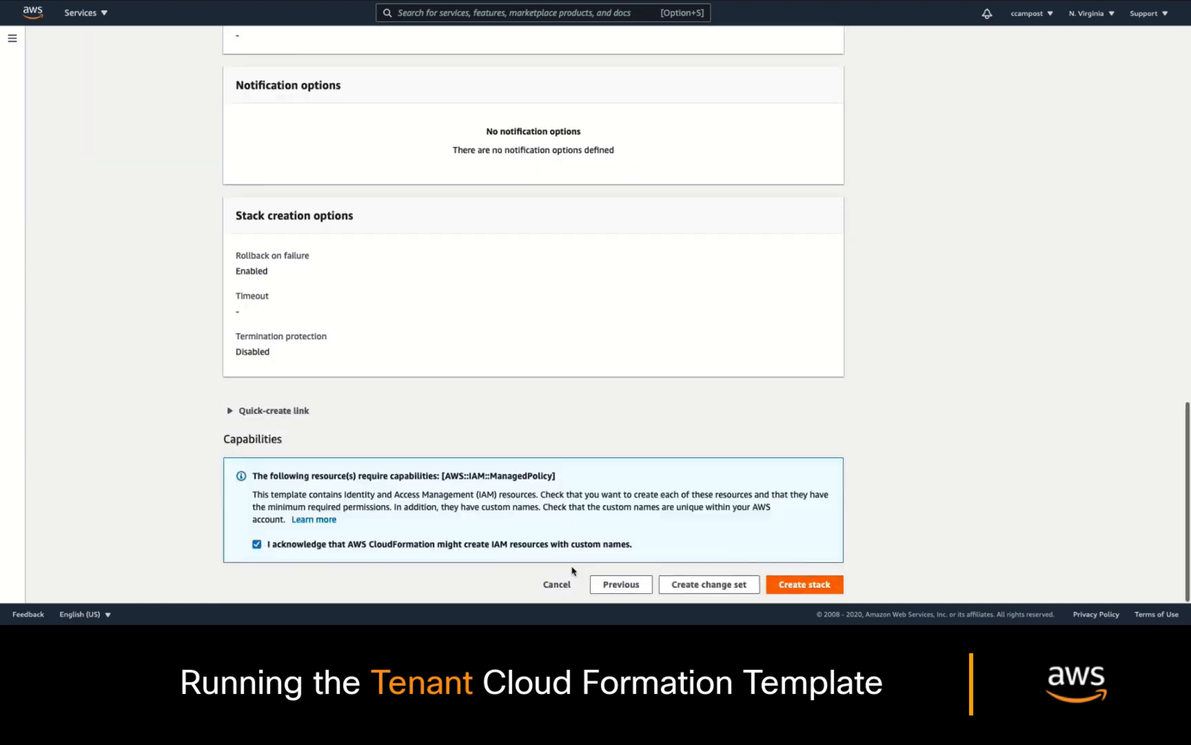
click(827, 582)
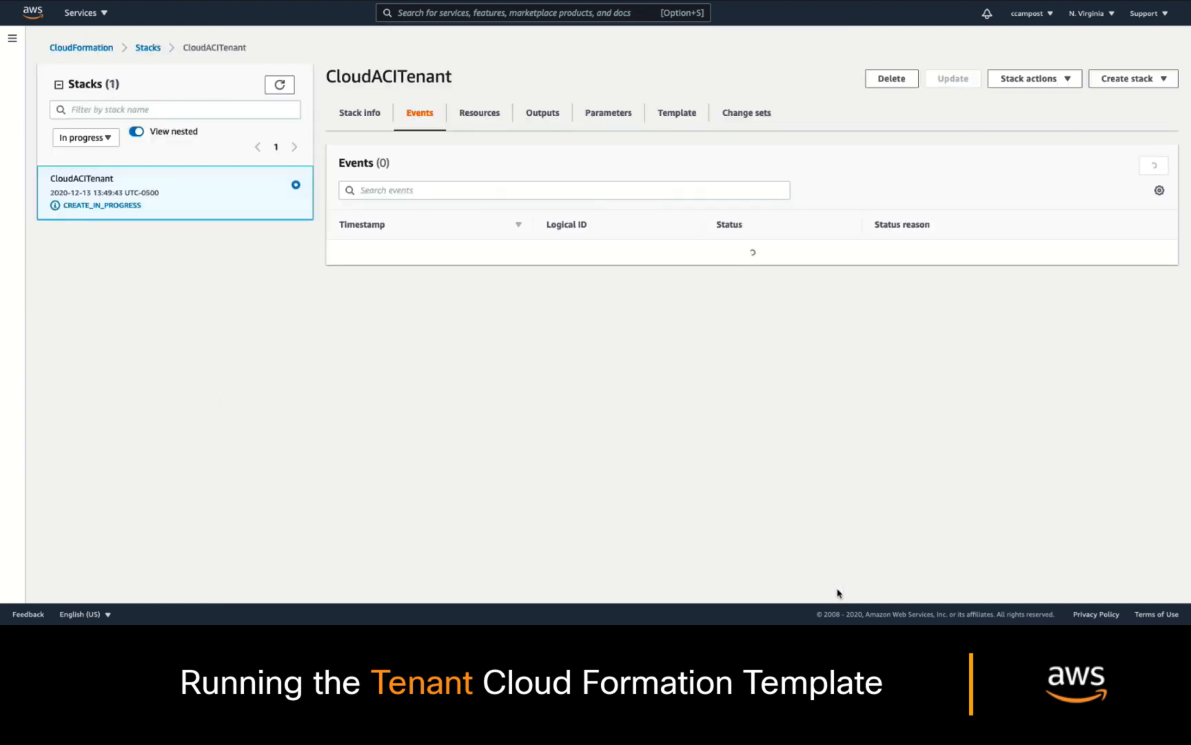
- Refresh the stack's events to check the creation progress
click(1165, 173)
click(1165, 172)
click(1165, 172)
click(1165, 172)
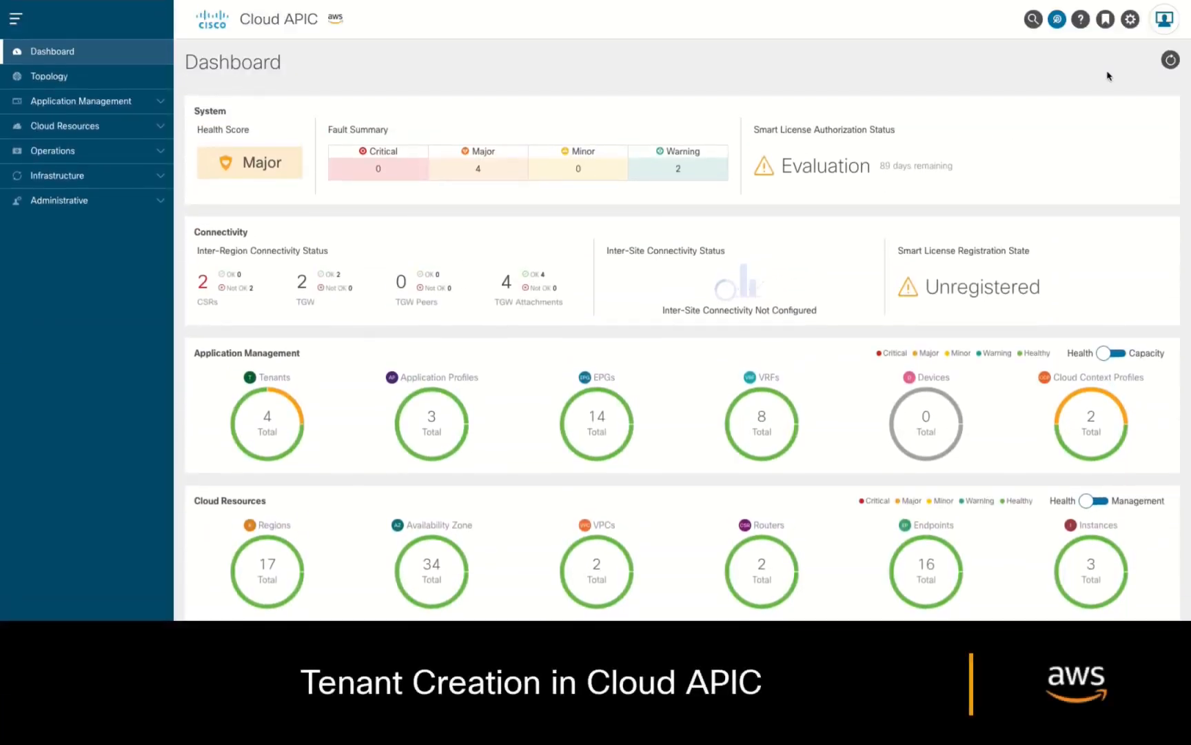
- Switch to Cisco Cloud APIC, start a new tenant, go through its introduction and name the tenant MyTenant
click(109, 128)
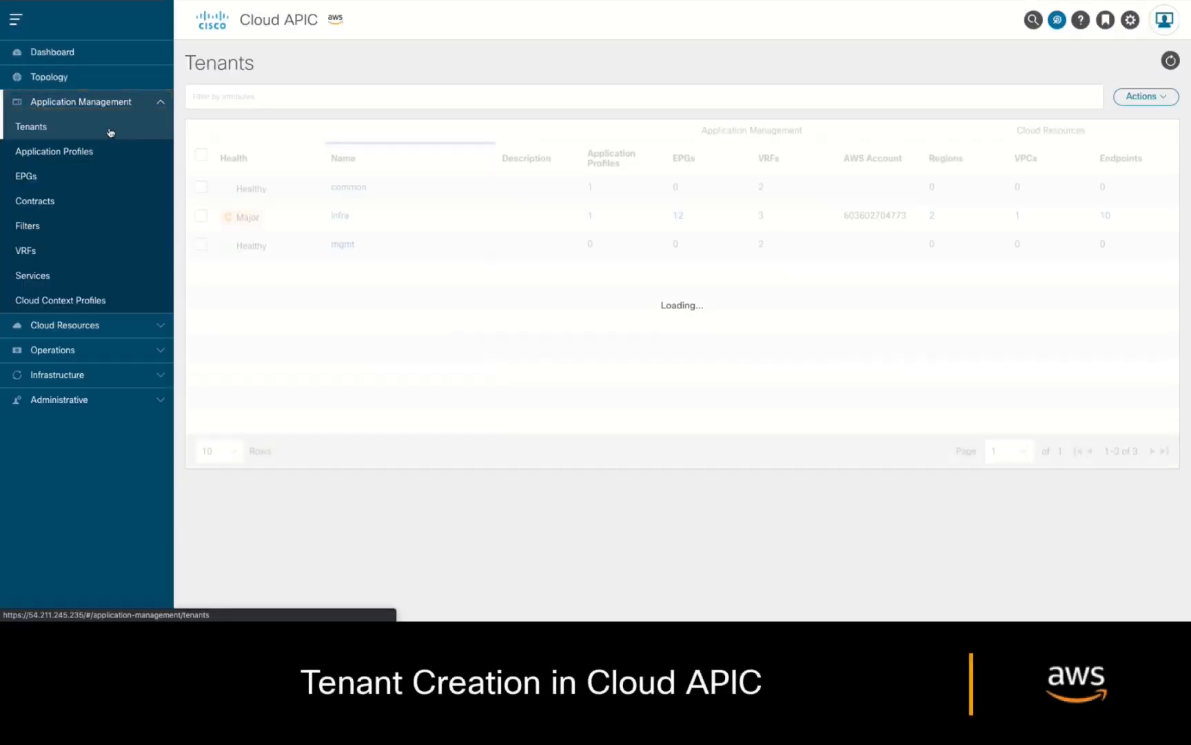
click(1145, 97)
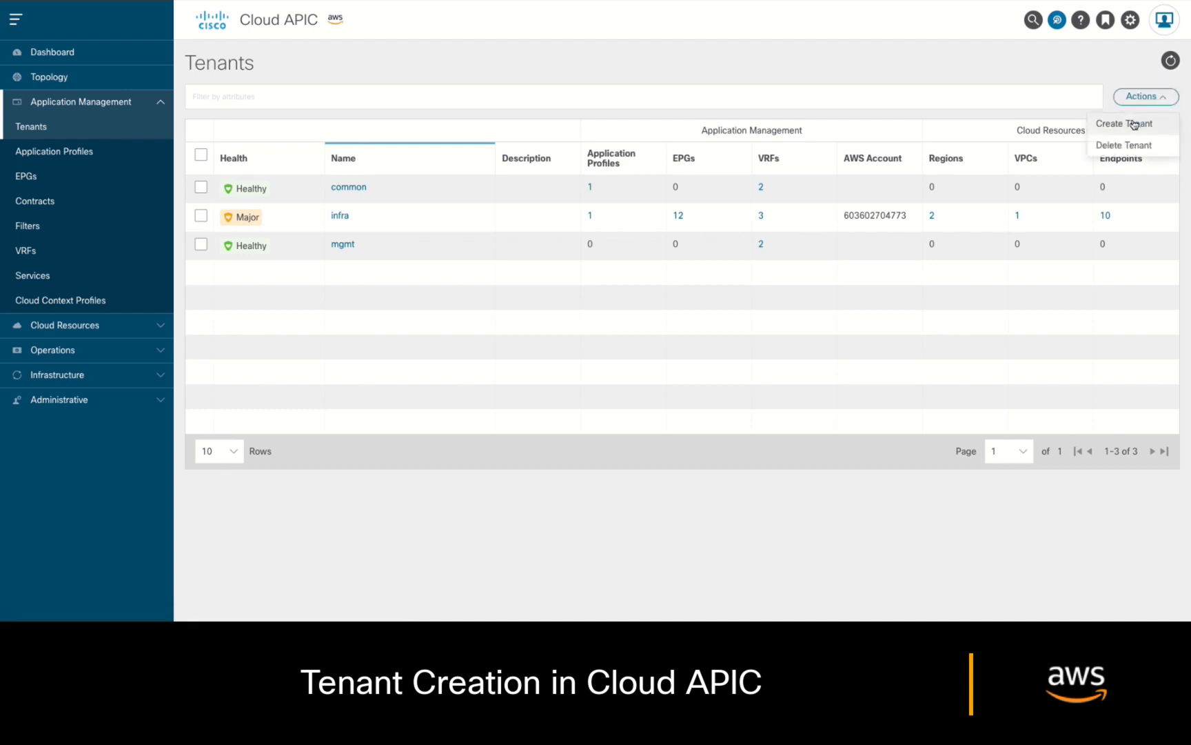
click(1135, 124)
click(445, 350)
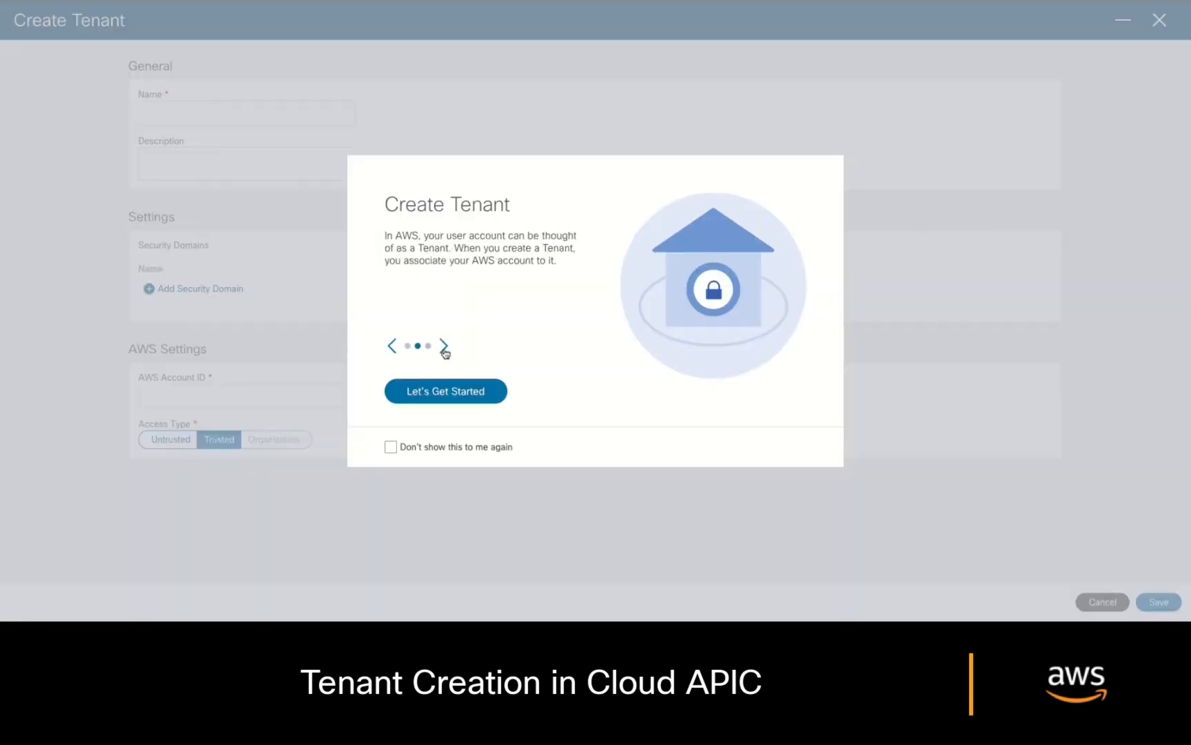
click(444, 347)
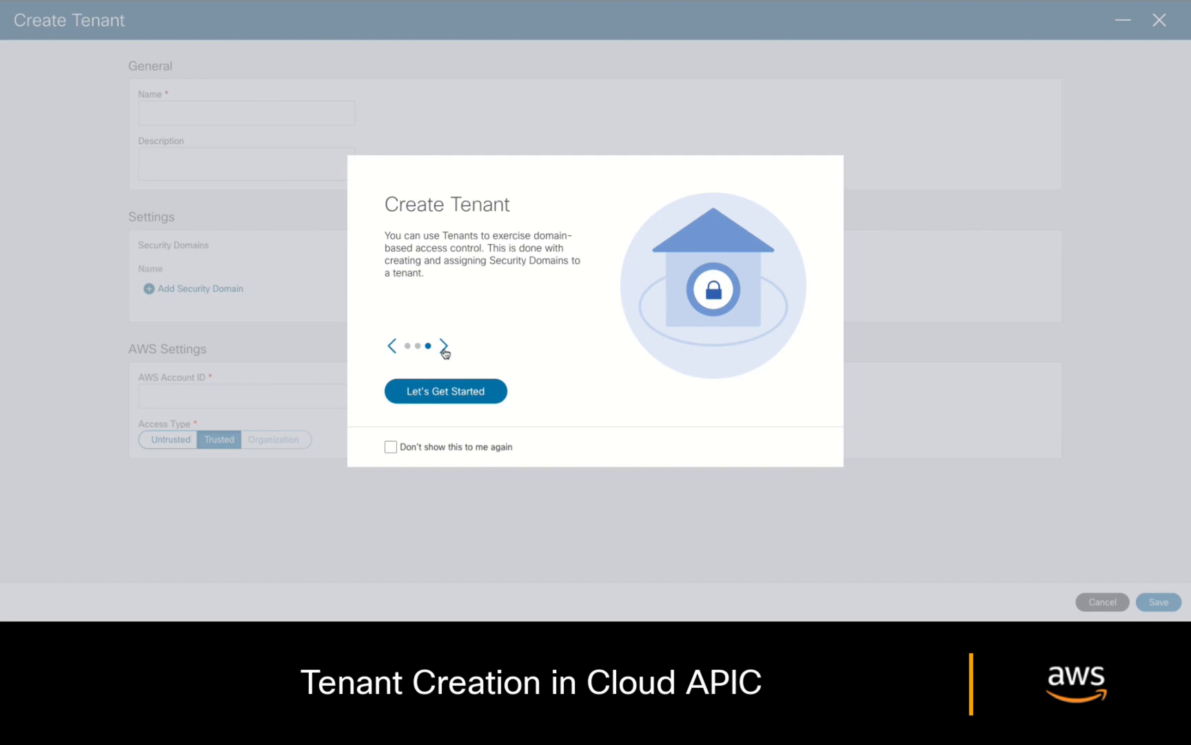
click(492, 399)
click(242, 111)
text(MyTenant)
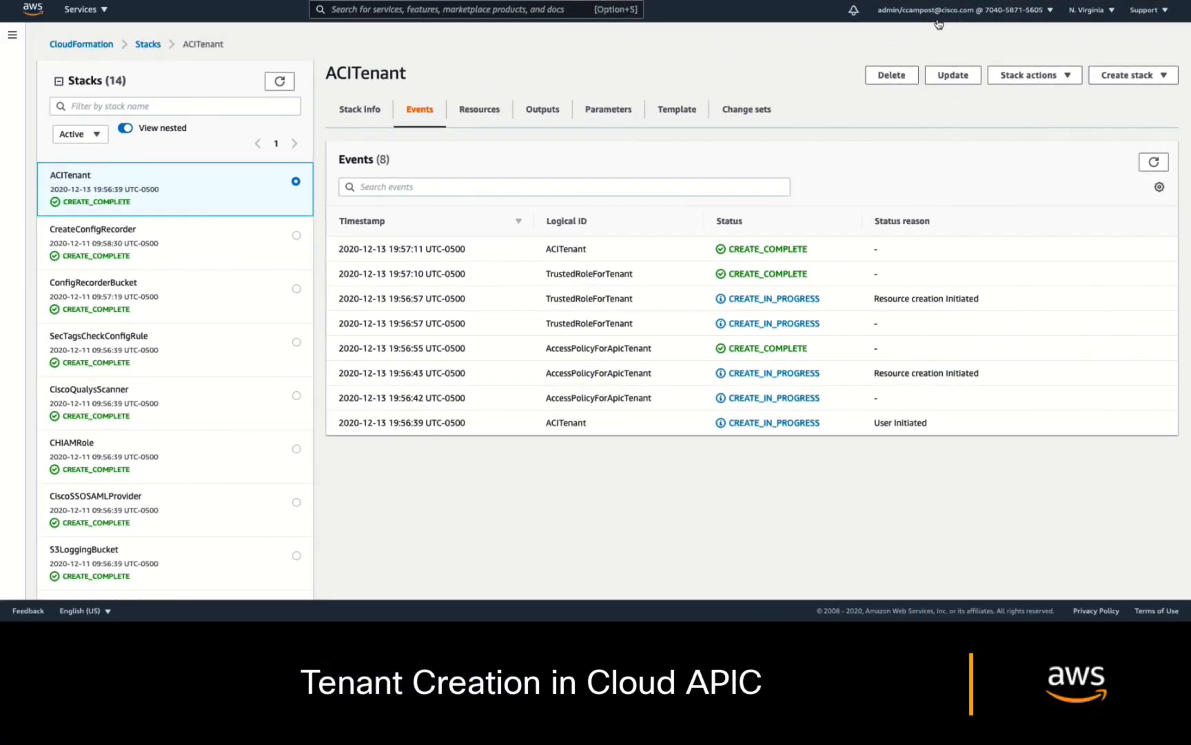
- Look up the tenant's AWS account ID in the AWS console and save MyTenant with that ID in Cloud APIC
click(938, 12)
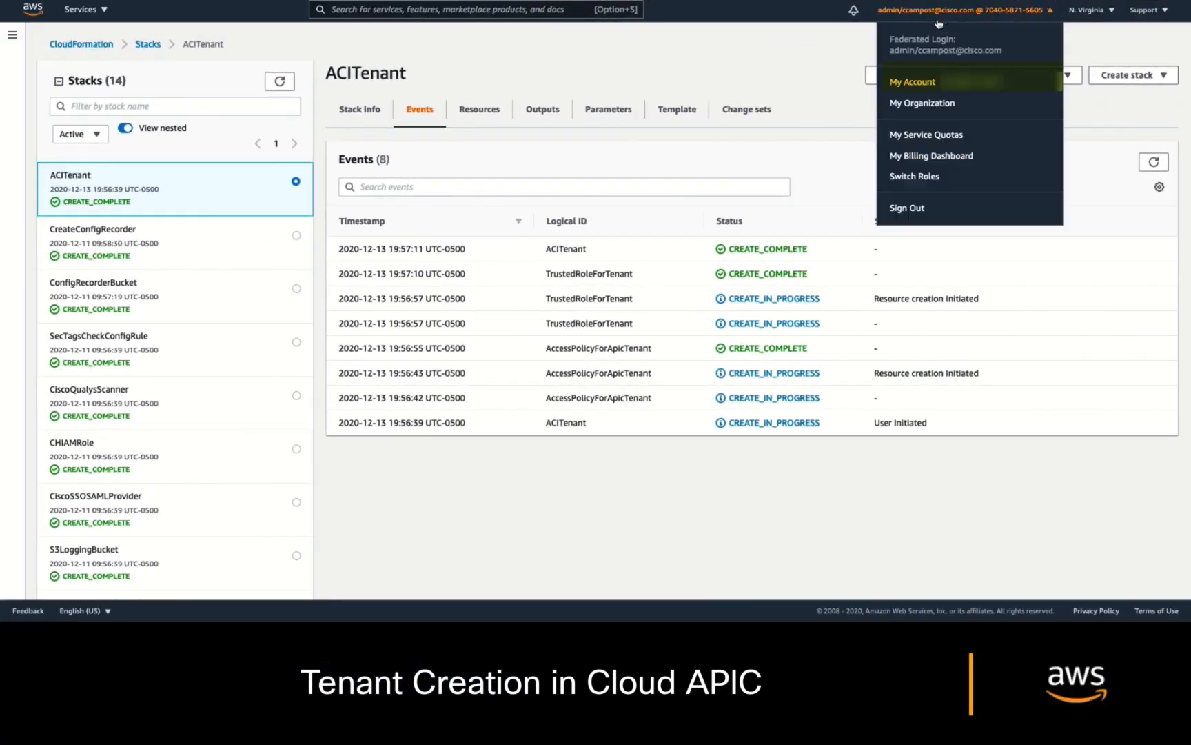
click(915, 81)
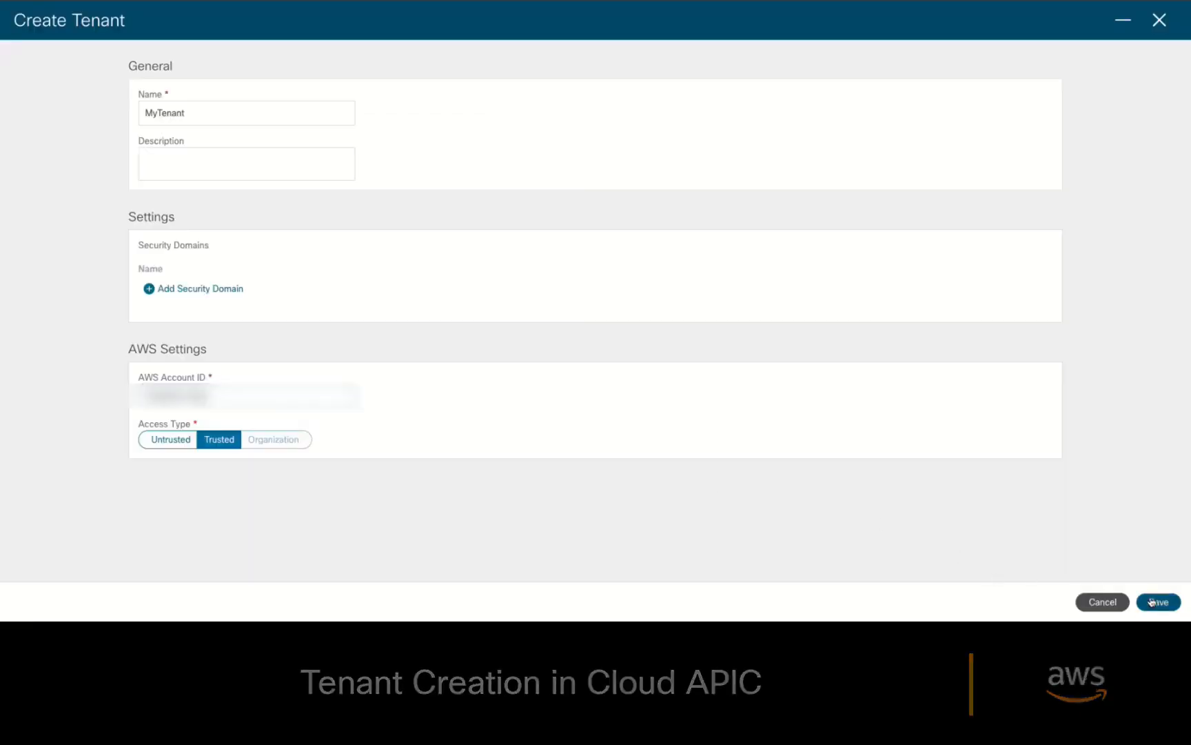
click(1151, 602)
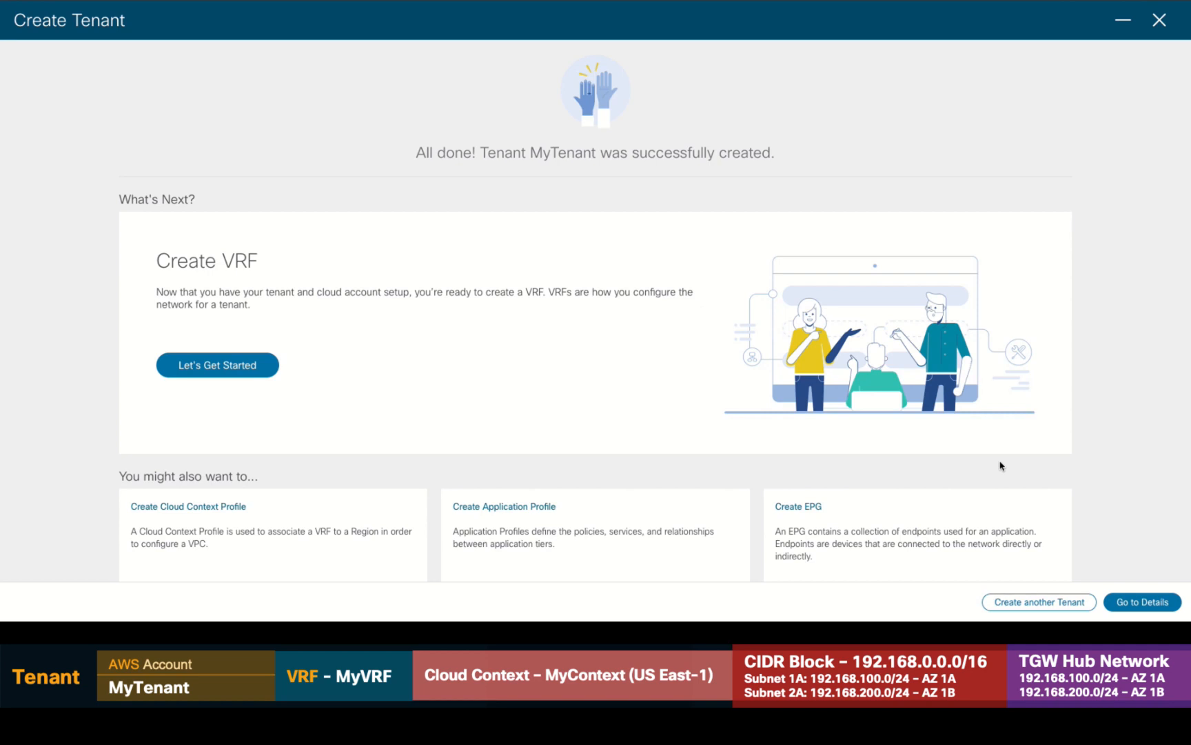
- Create a VRF named MyVRF for MyTenant
click(261, 371)
text(MyVRF)
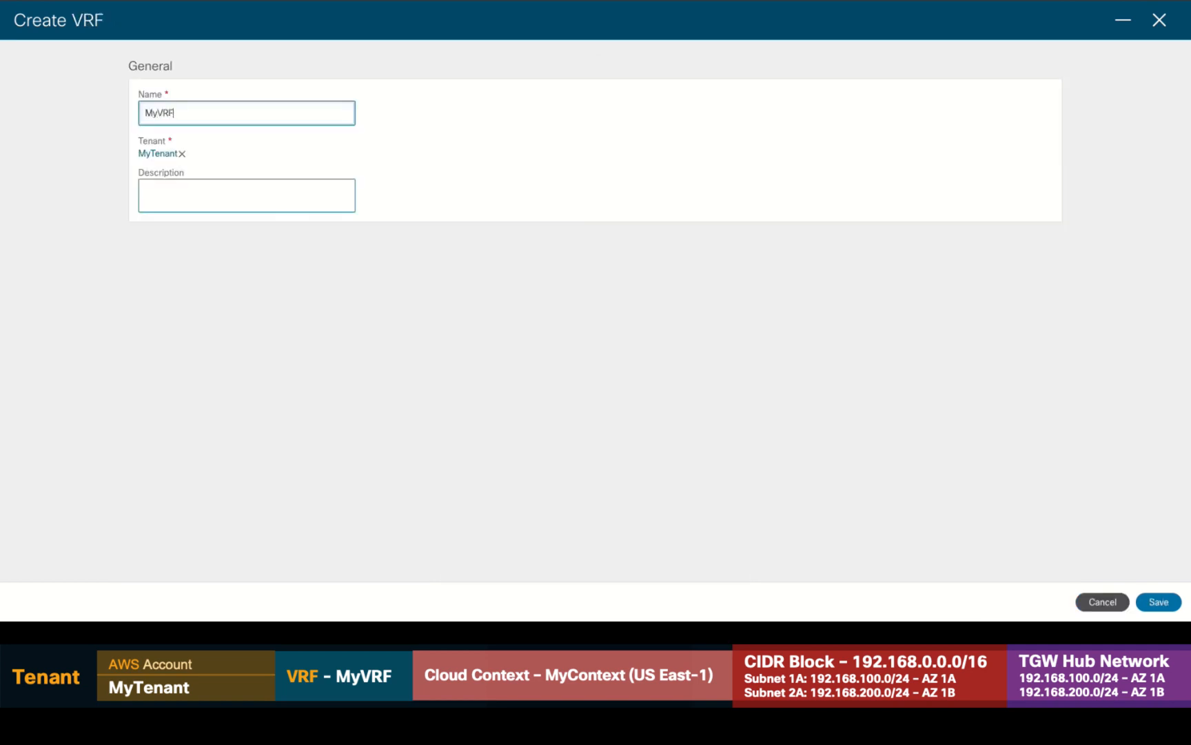
key(Return)
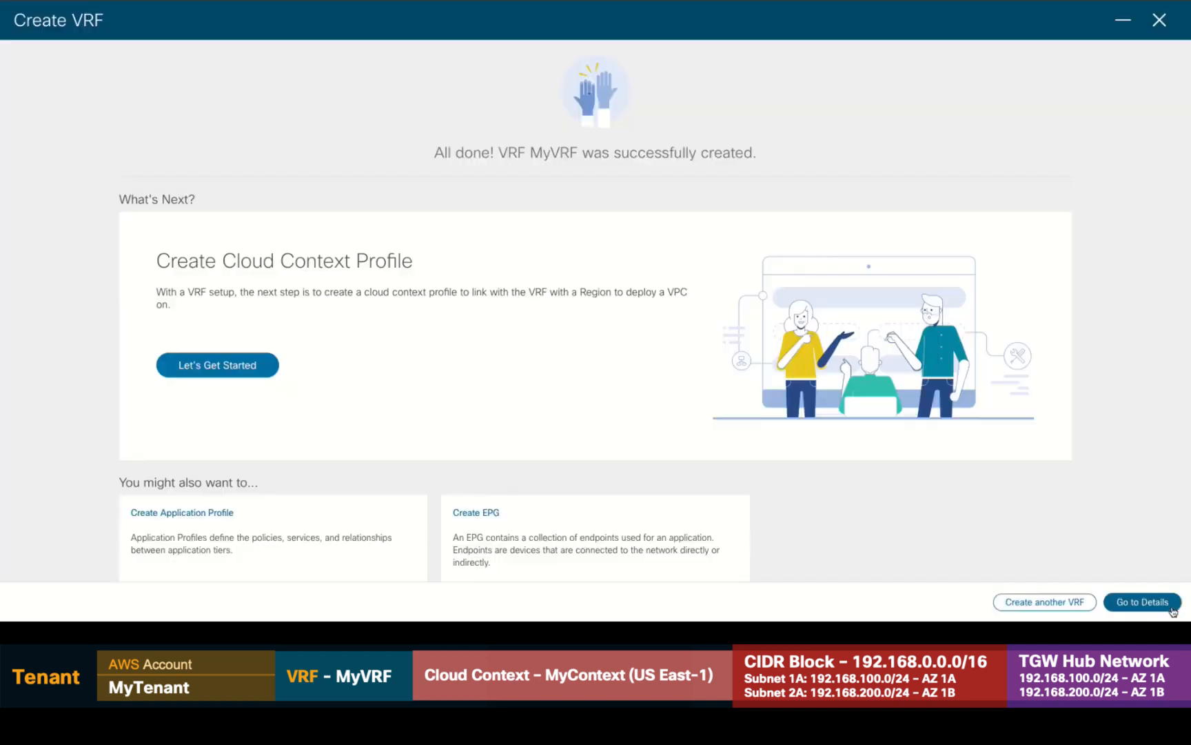
- Start a cloud context profile named MyContext for MyVRF and set its region to us-east-1
click(260, 379)
text(MyContext)
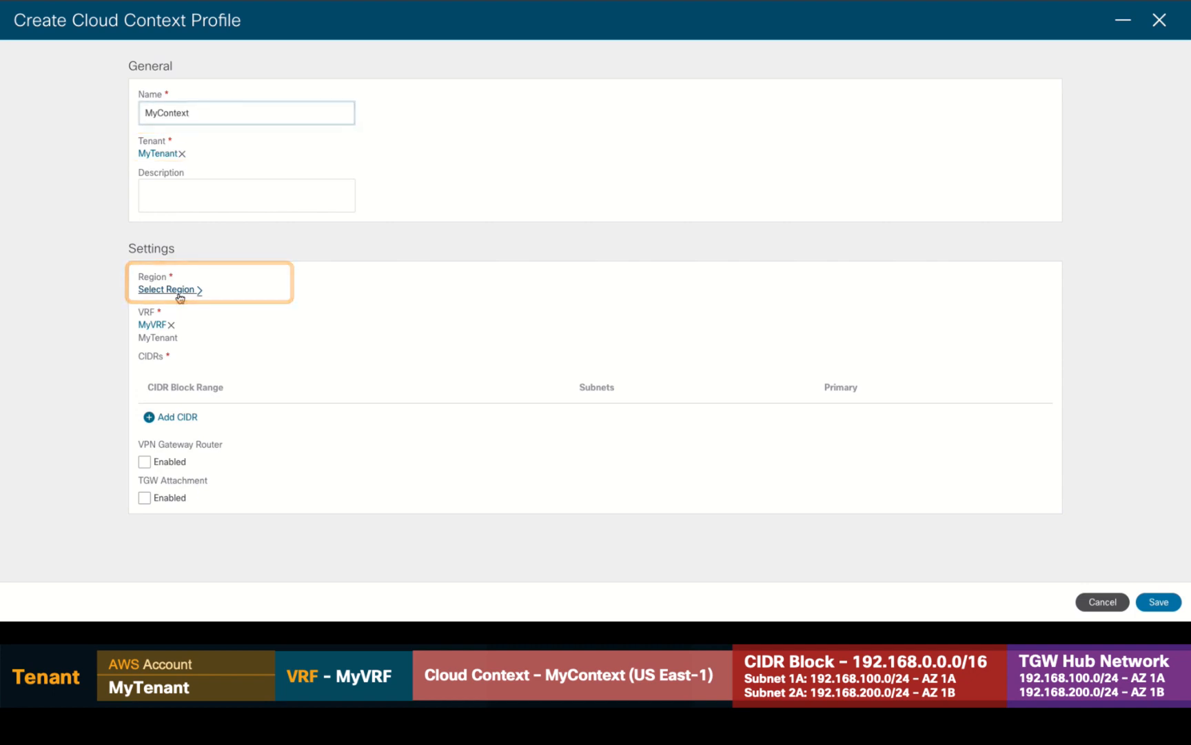
click(179, 296)
click(394, 232)
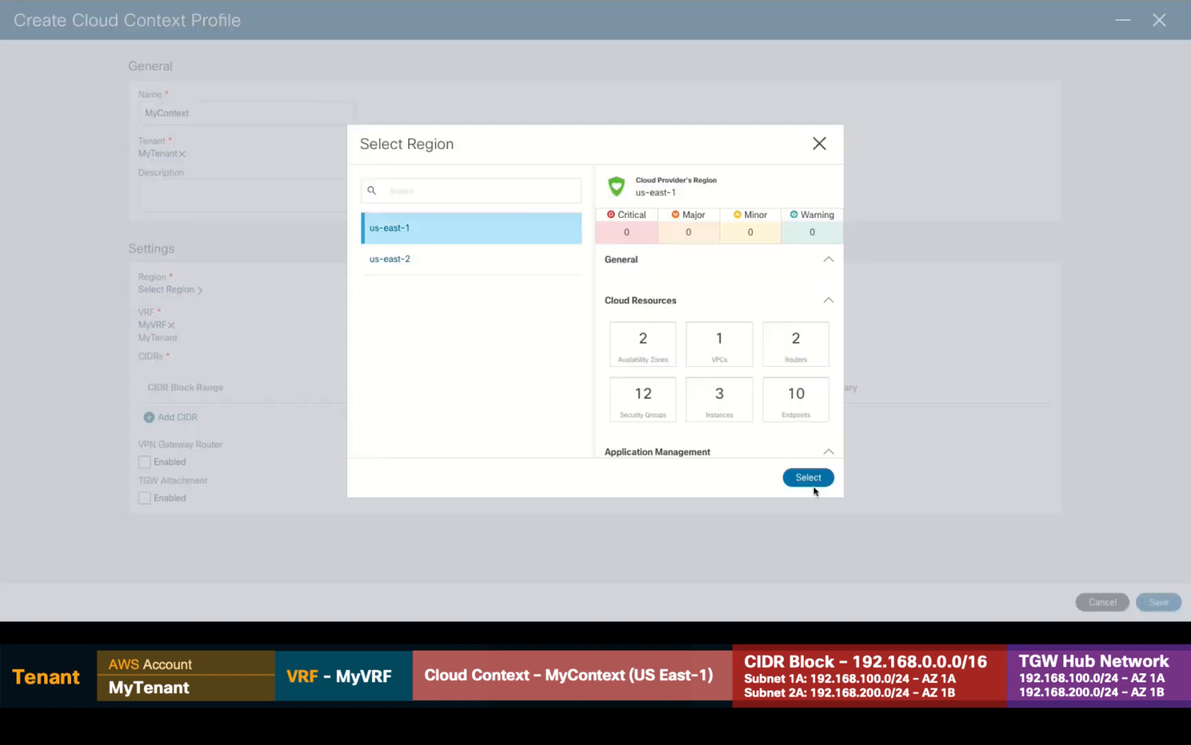
click(817, 487)
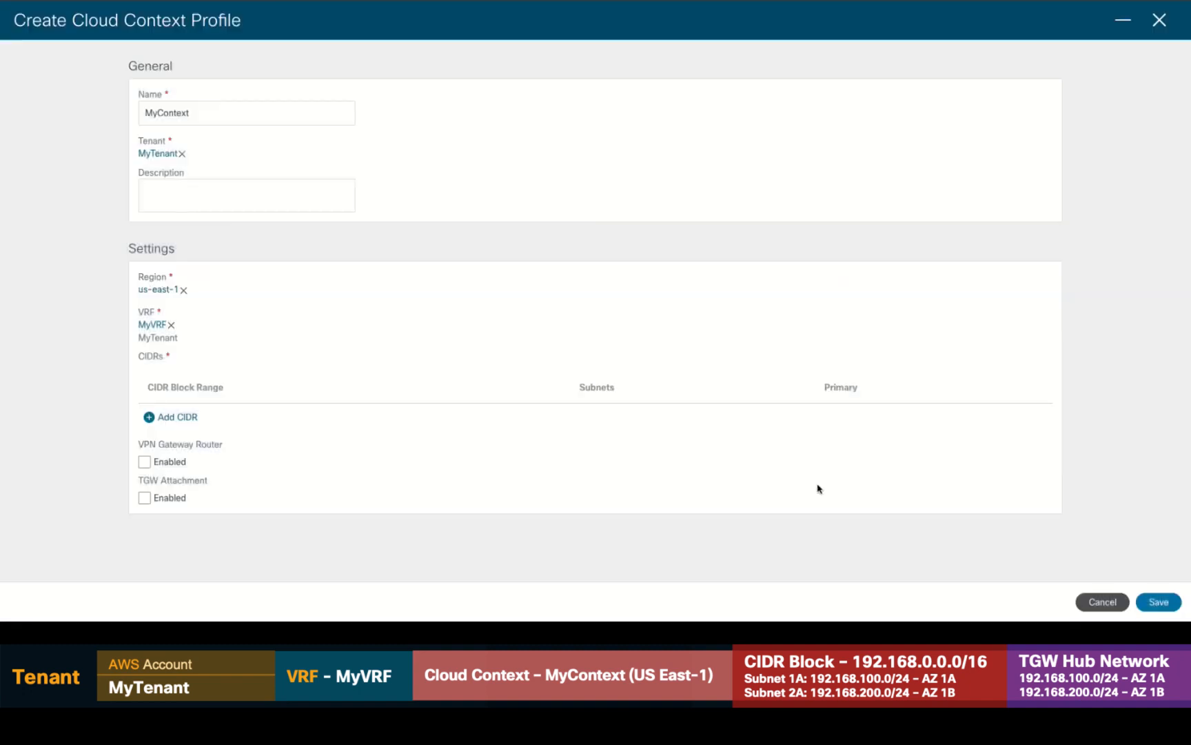
- Start a new CIDR for the context profile with the block range 192.168.0.0/16
click(185, 418)
click(417, 255)
text(192.)
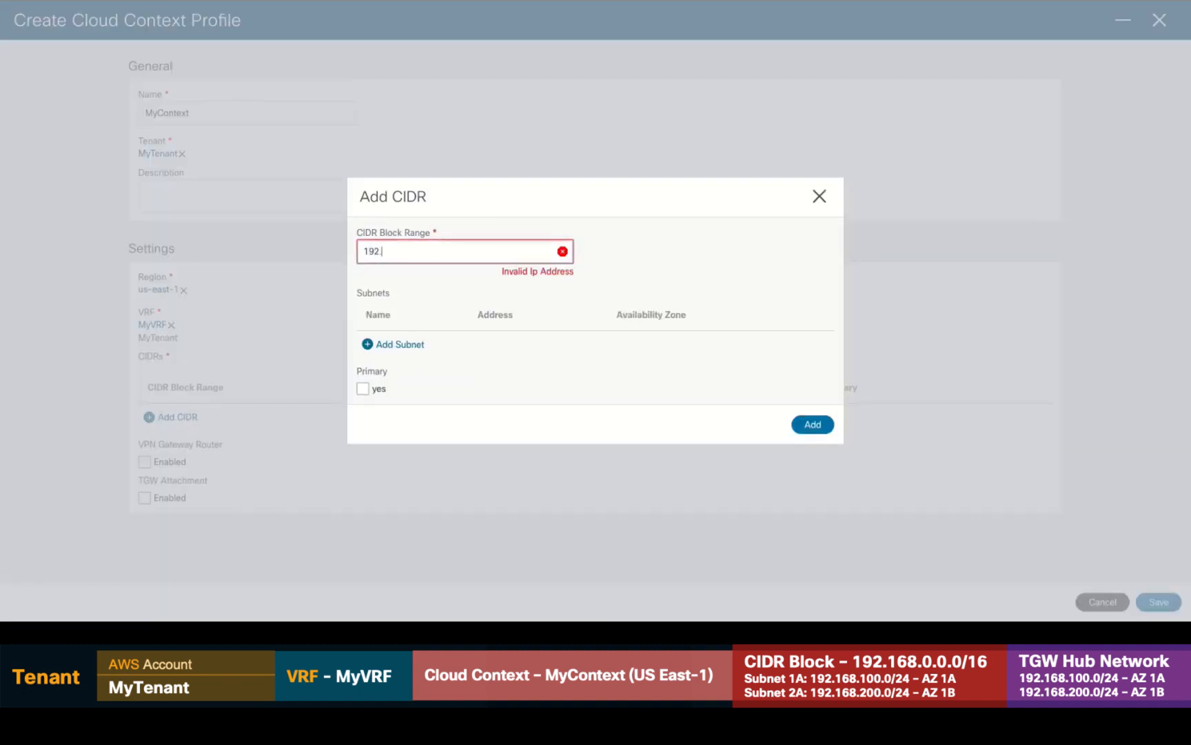
text(168.0.0/16)
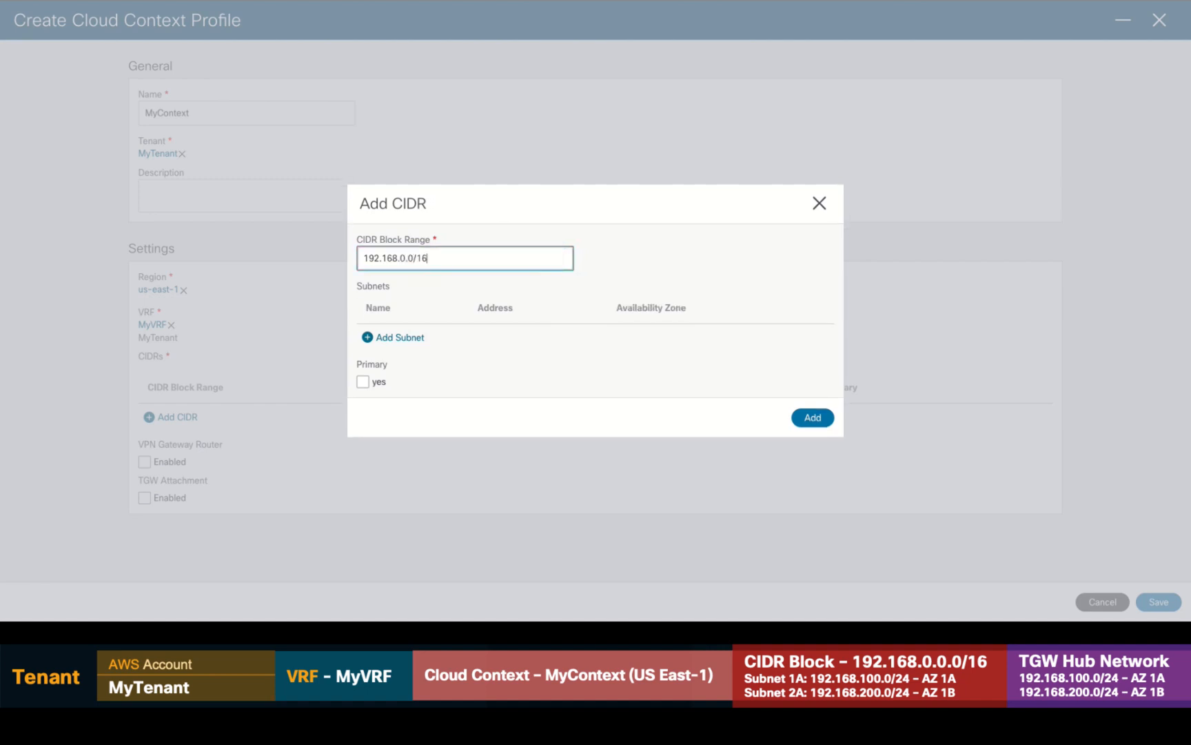
- Add Subnet1A with address 192.168.100.0/24 in availability zone us-east-1a to the CIDR
click(400, 338)
text(Subnet1A)
key(Tab)
text(192.168.100.0/24)
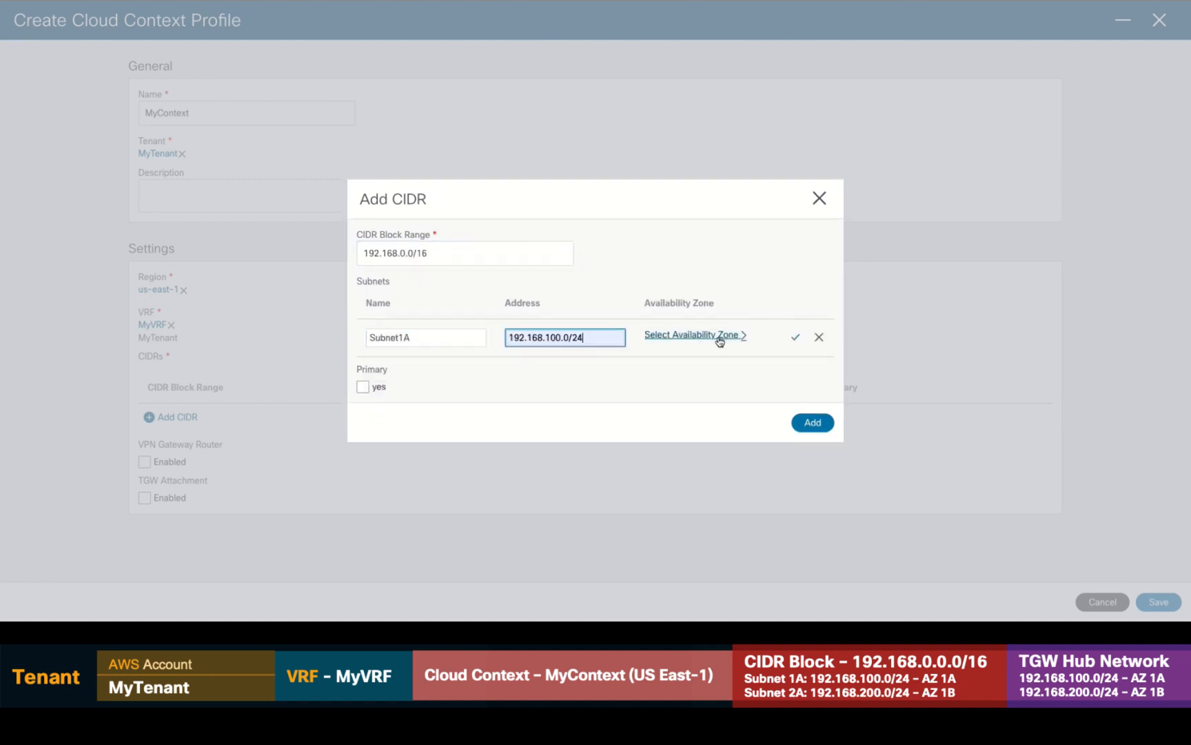
click(719, 341)
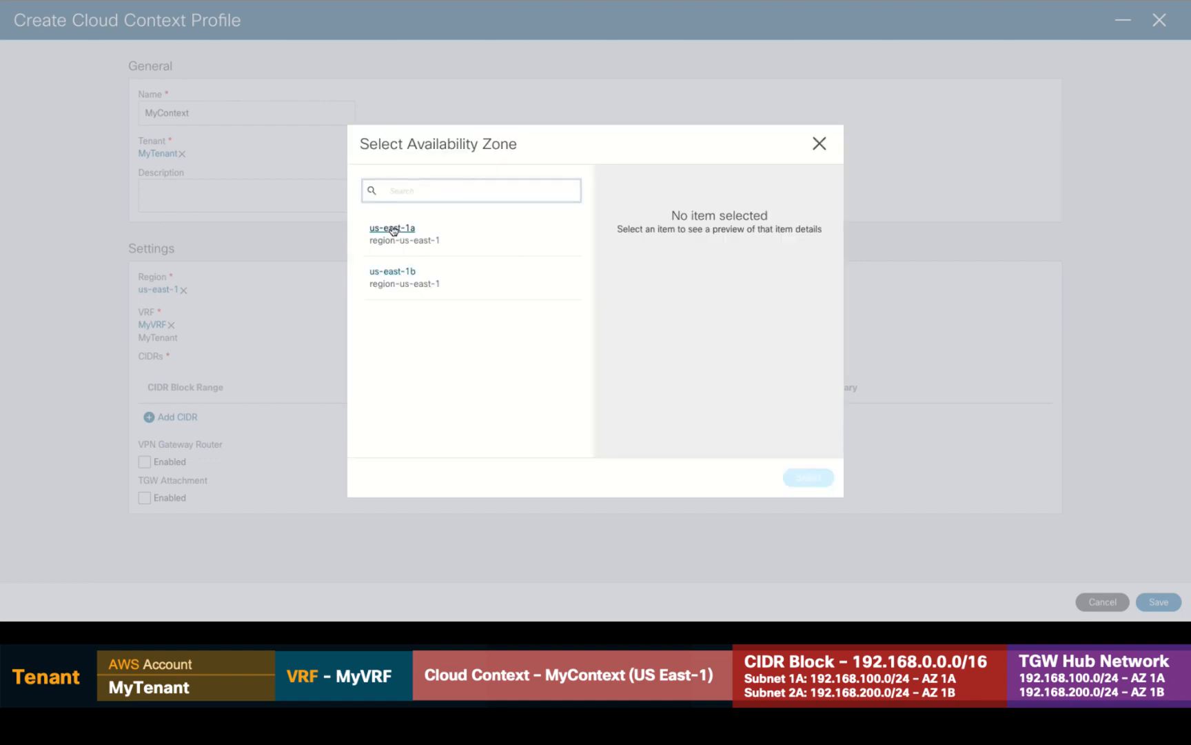
click(393, 230)
click(807, 477)
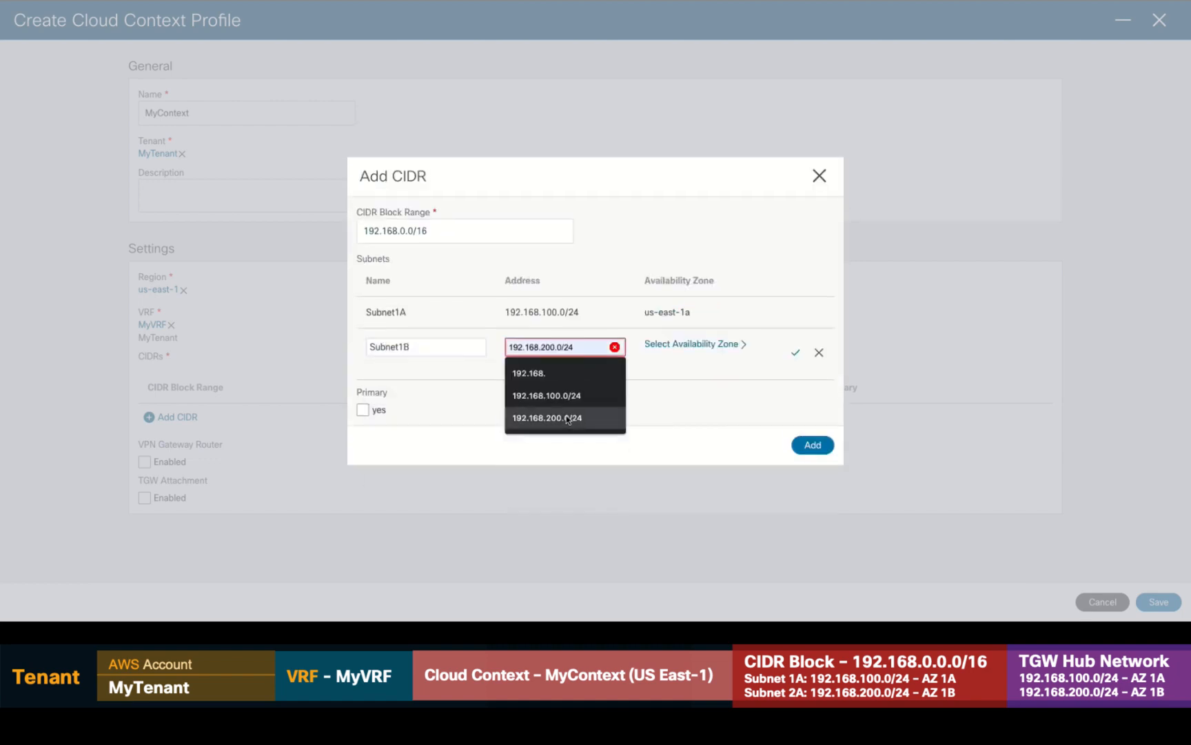
- Add Subnet1B with address 192.168.200.0/24 in availability zone us-east-1b, and add the CIDR to the profile as primary
click(564, 417)
click(693, 350)
click(573, 278)
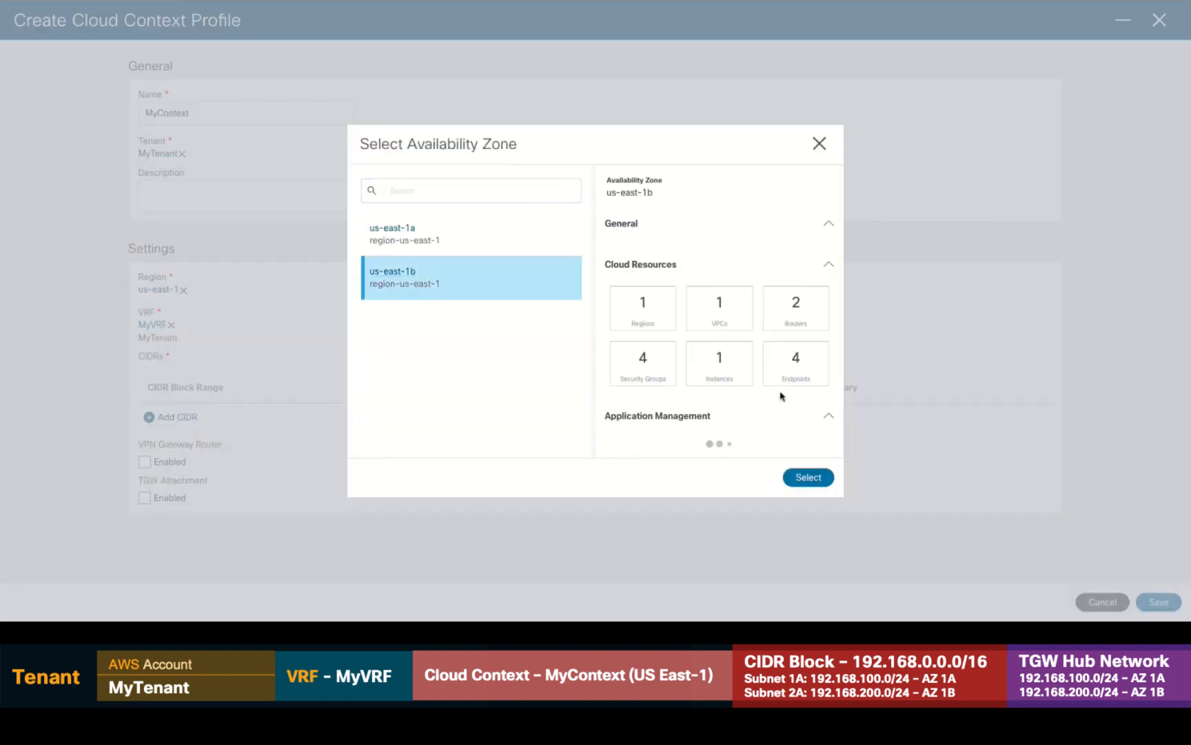
click(808, 477)
click(795, 352)
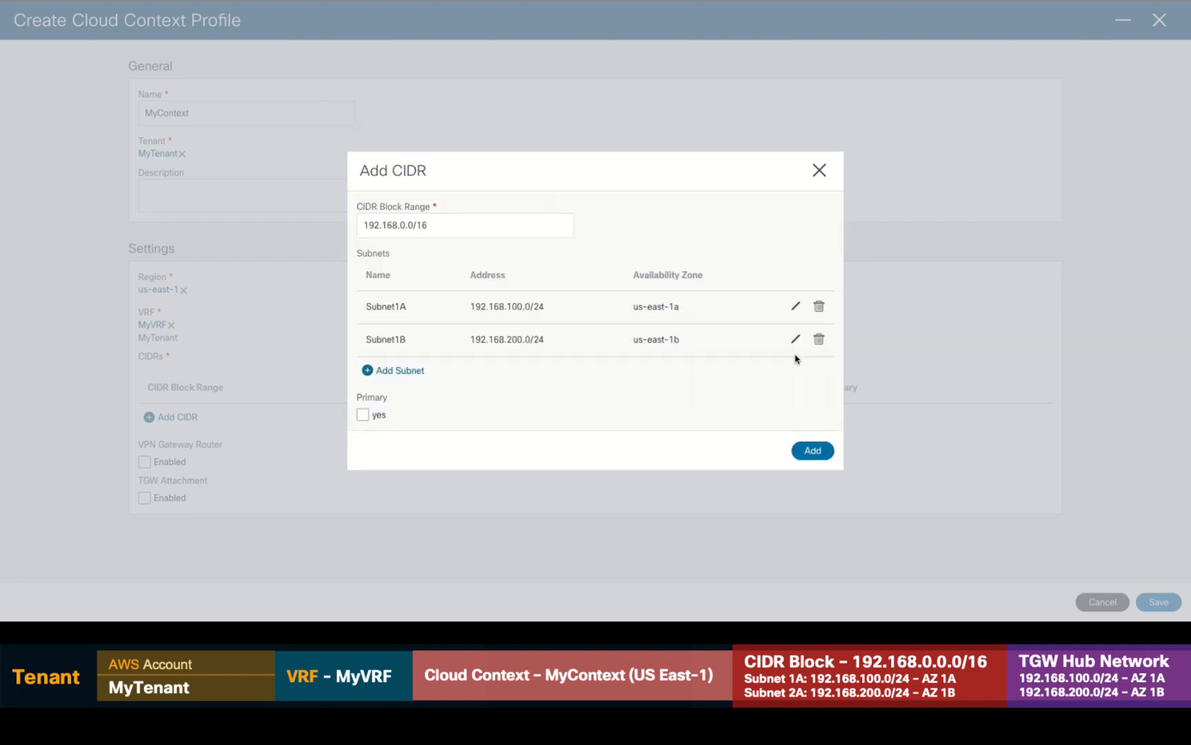
click(364, 415)
click(813, 451)
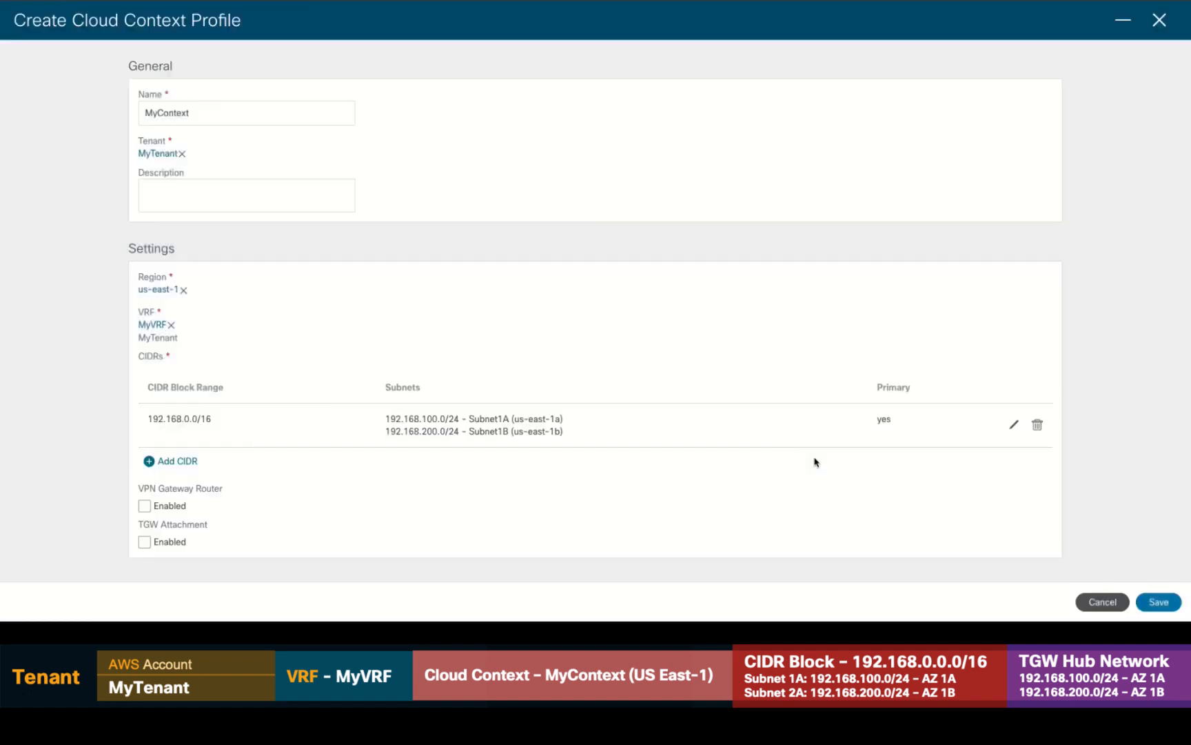
- Enable the TGW attachment for the context profile and choose TGWEast as its hub network
click(145, 542)
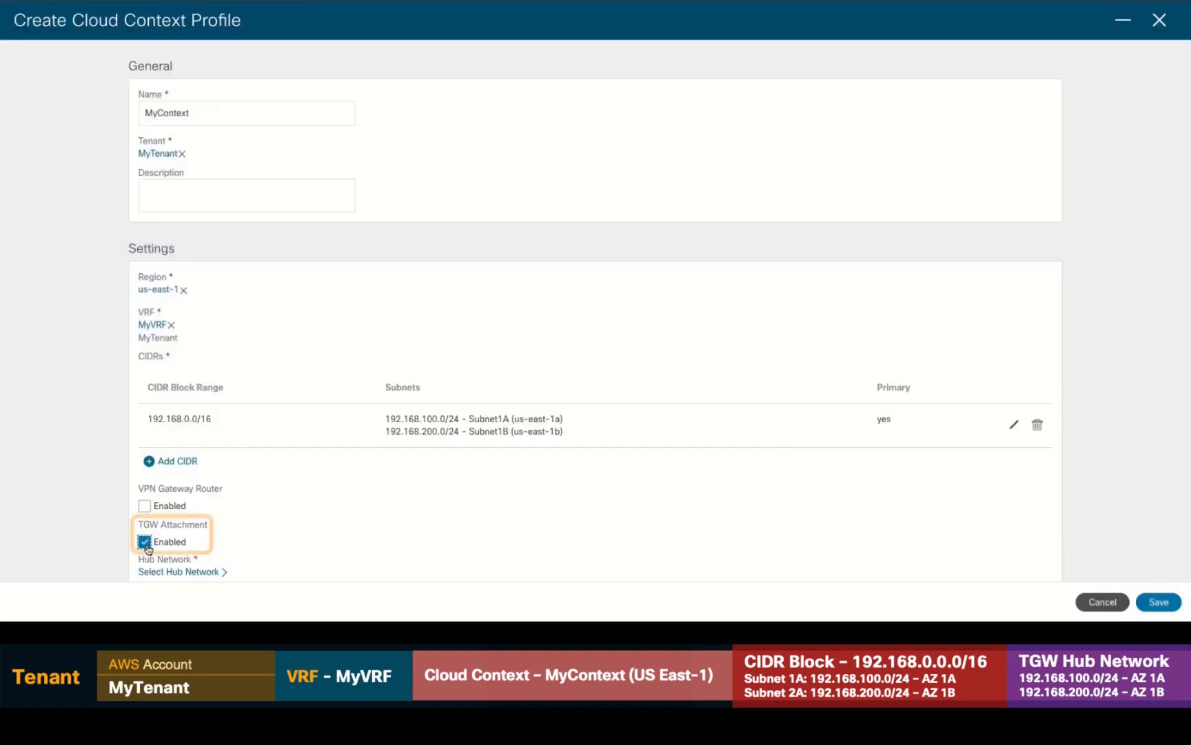
scroll(463, 561, down, 3)
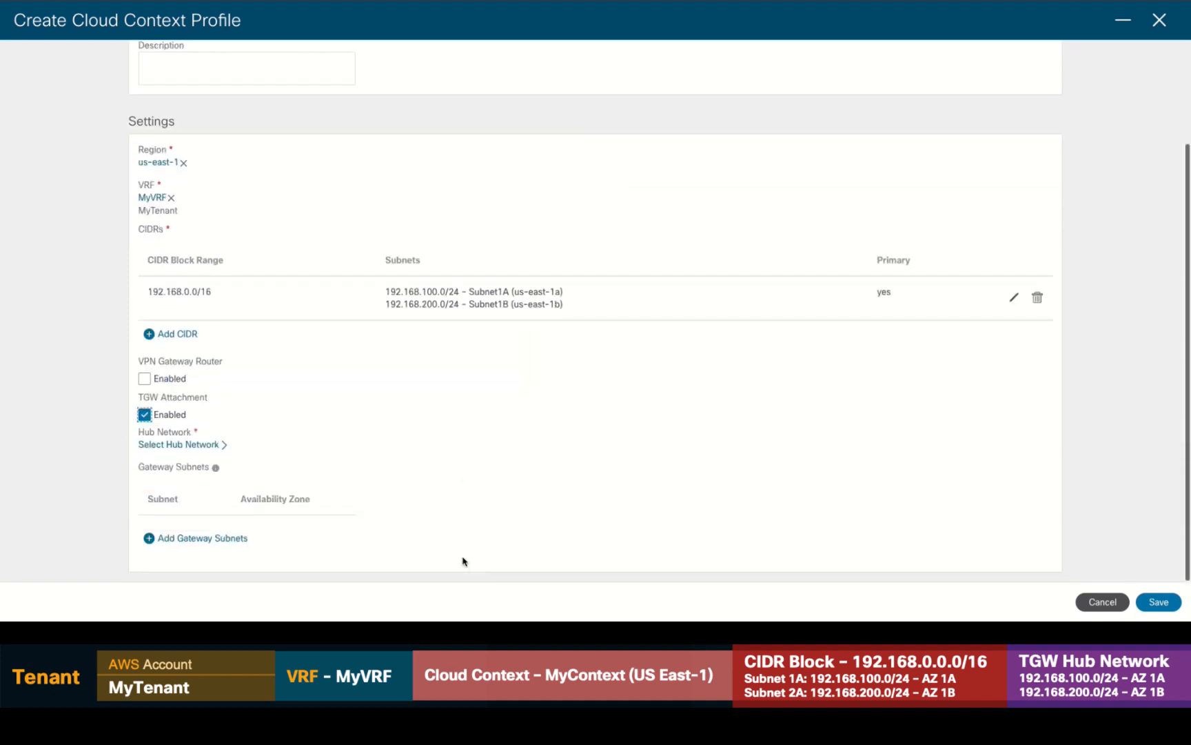
click(200, 447)
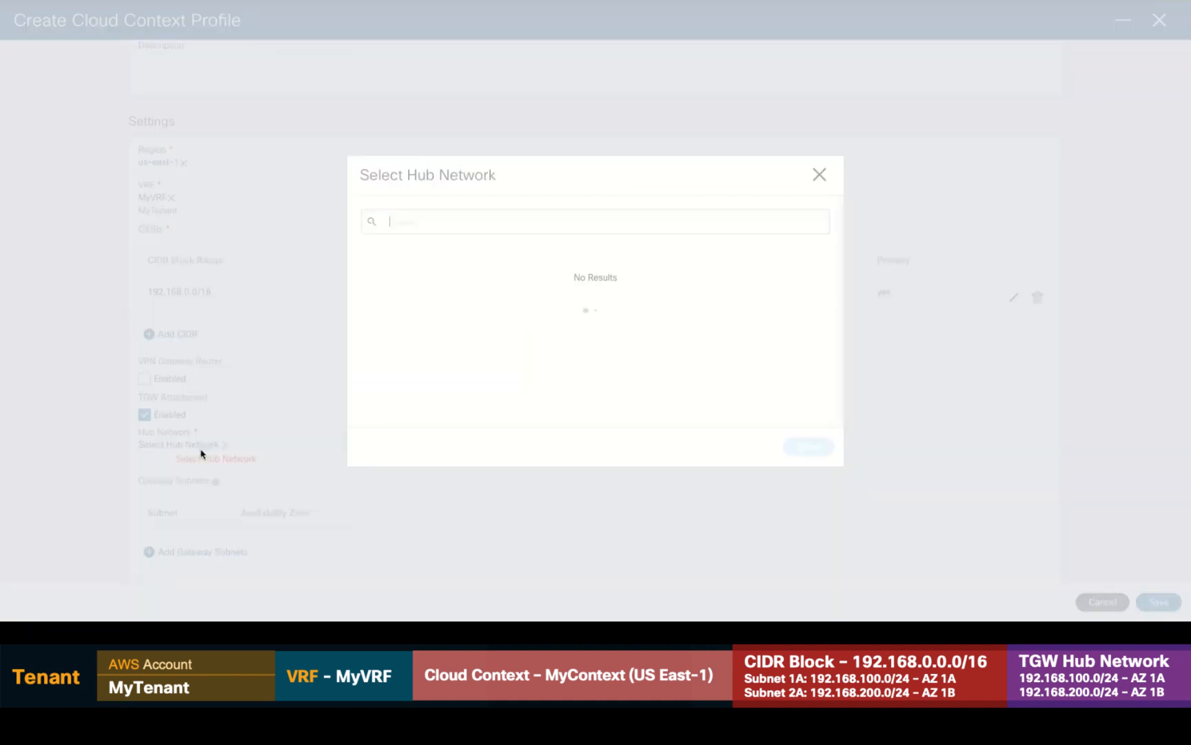
click(400, 305)
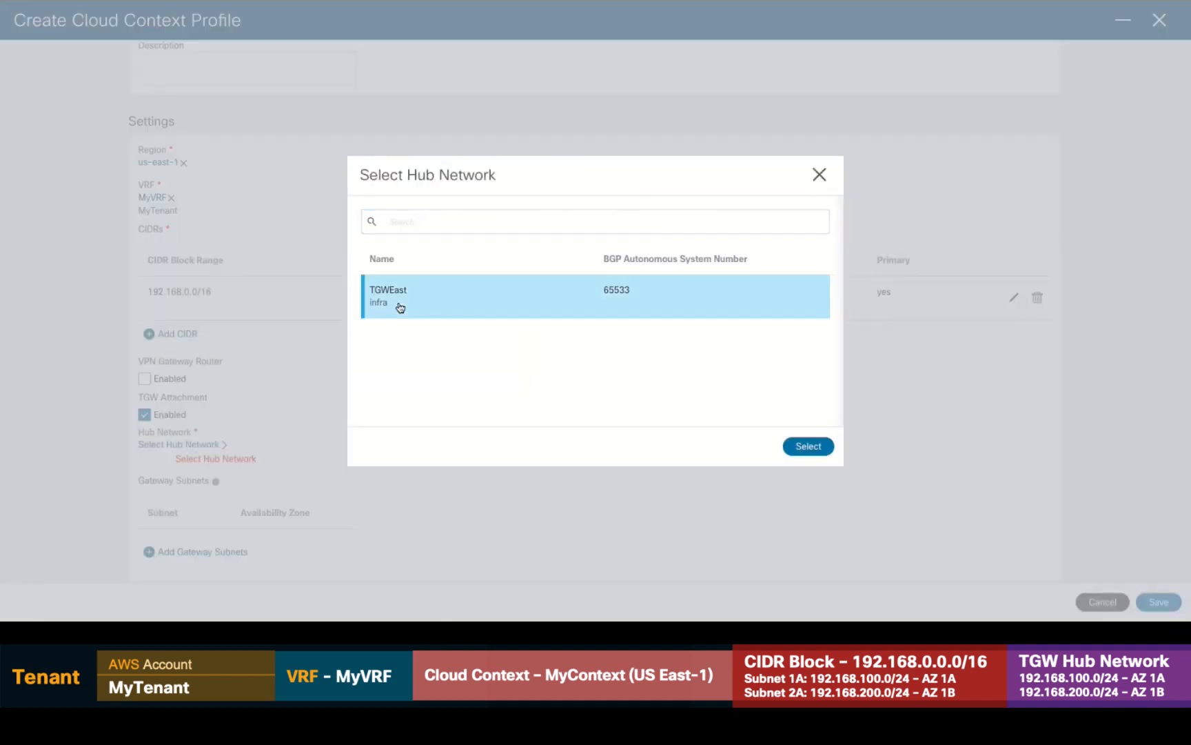
click(827, 446)
- Add 192.168.100.0/24 and 192.168.200.0/24 as gateway subnets for the TGW attachment and save the cloud context profile
scroll(379, 499, down, 1)
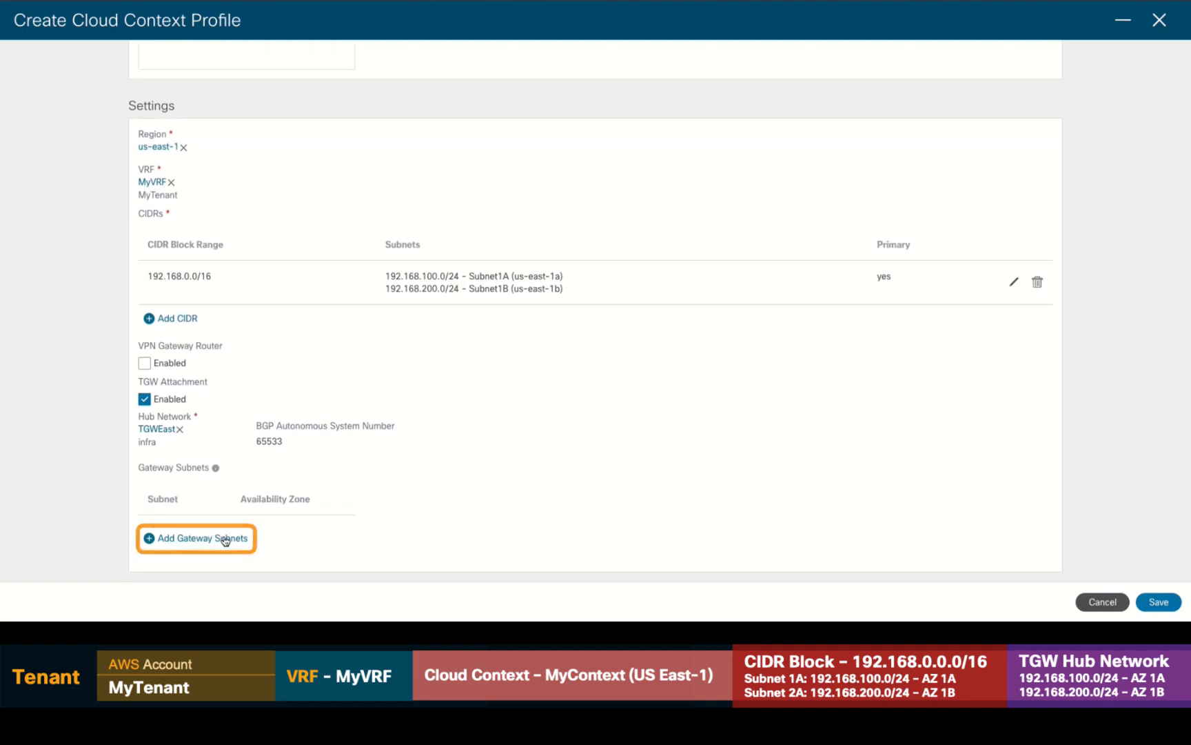
click(225, 540)
click(376, 291)
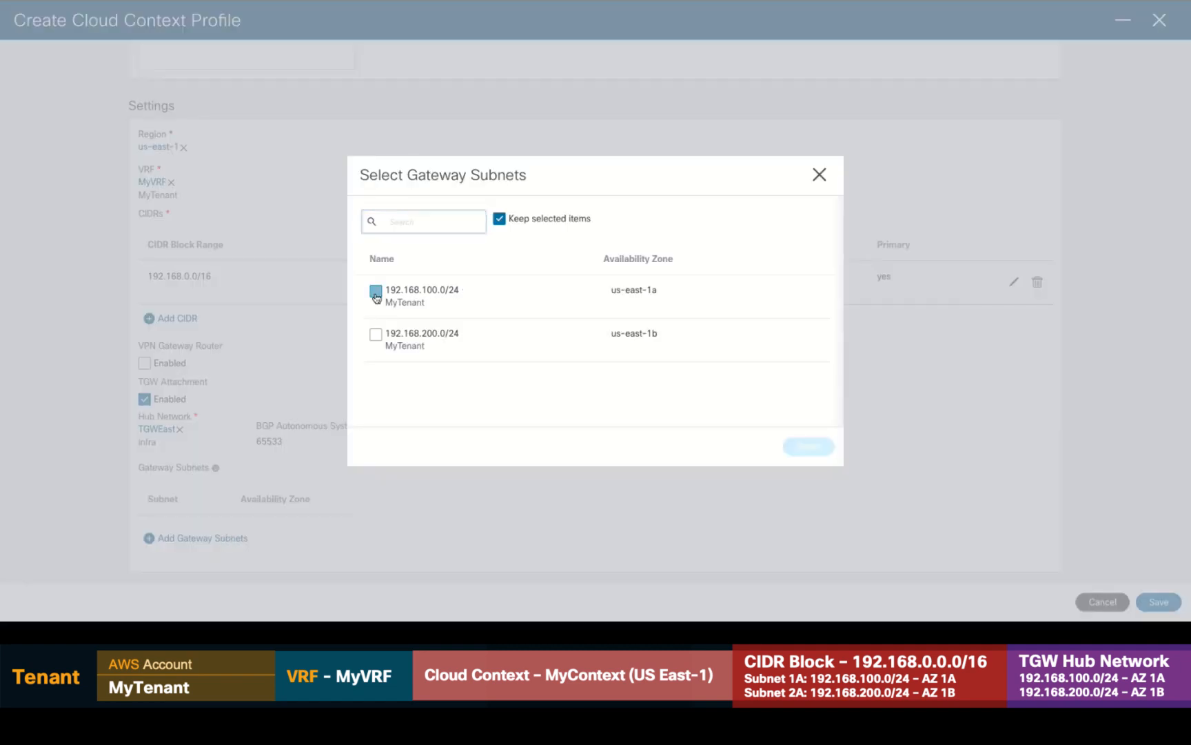
click(376, 334)
click(821, 449)
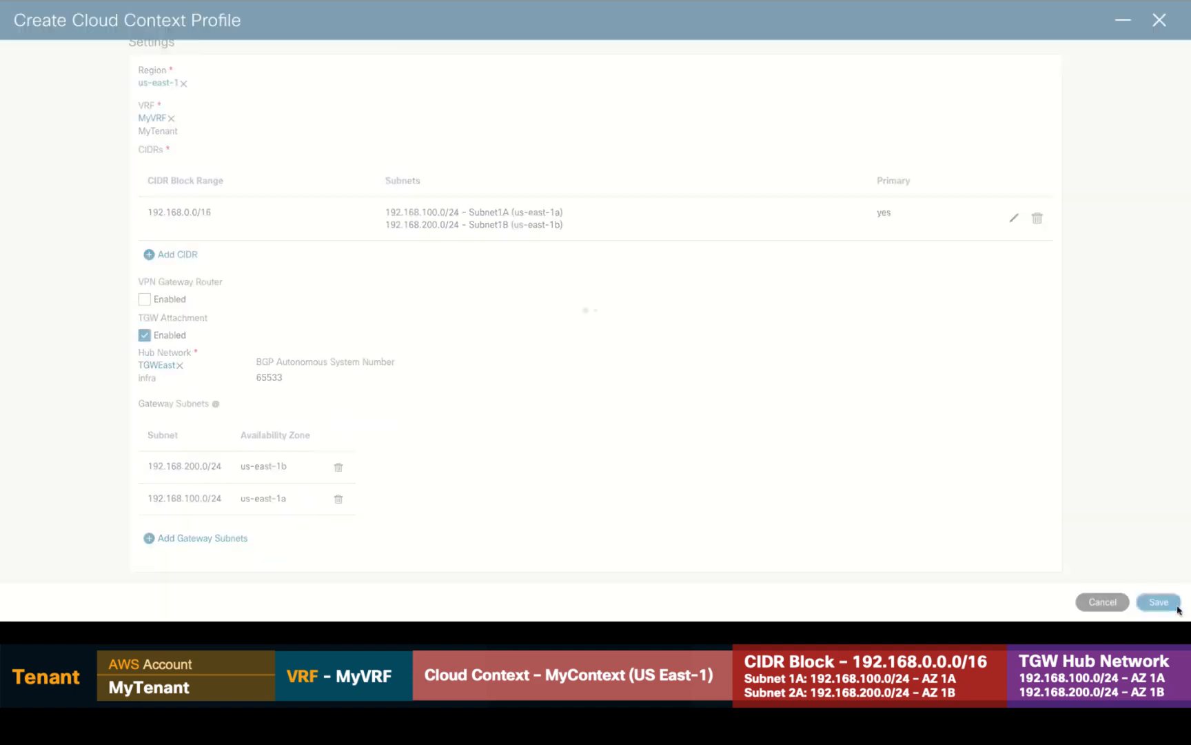
click(1161, 602)
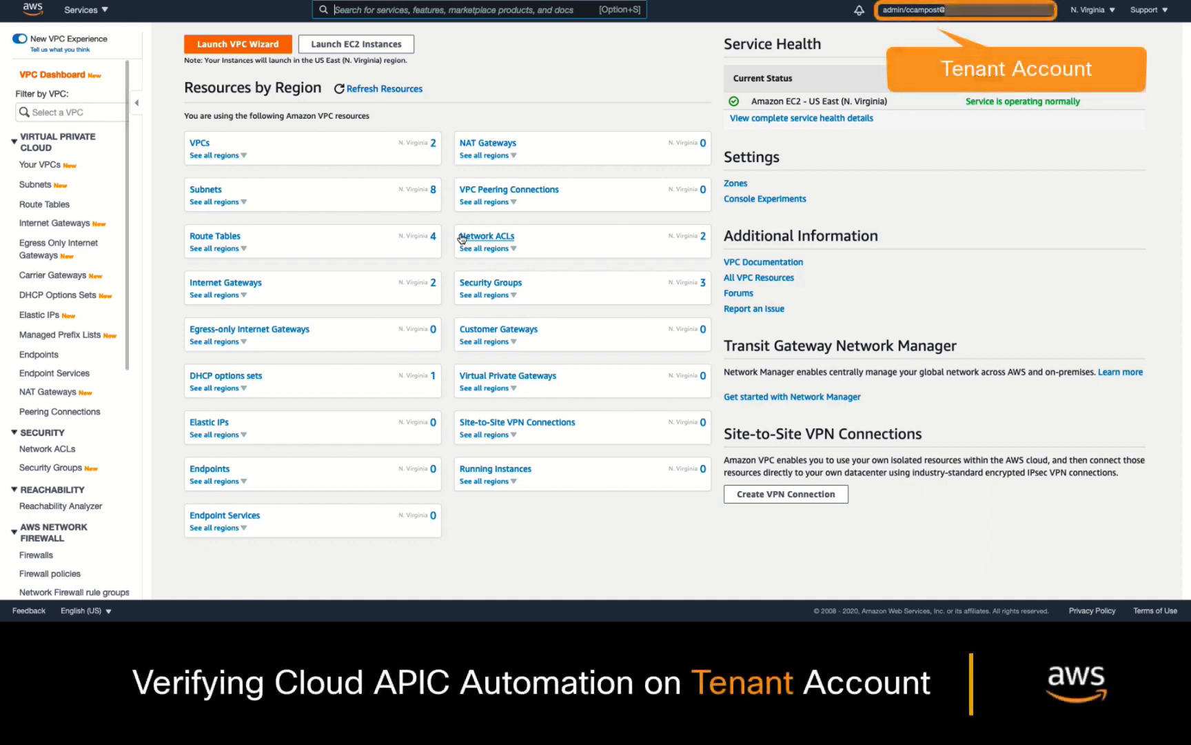
- In the tenant account's AWS VPC console, review the VPCs, subnets, route tables and internet gateways
click(200, 142)
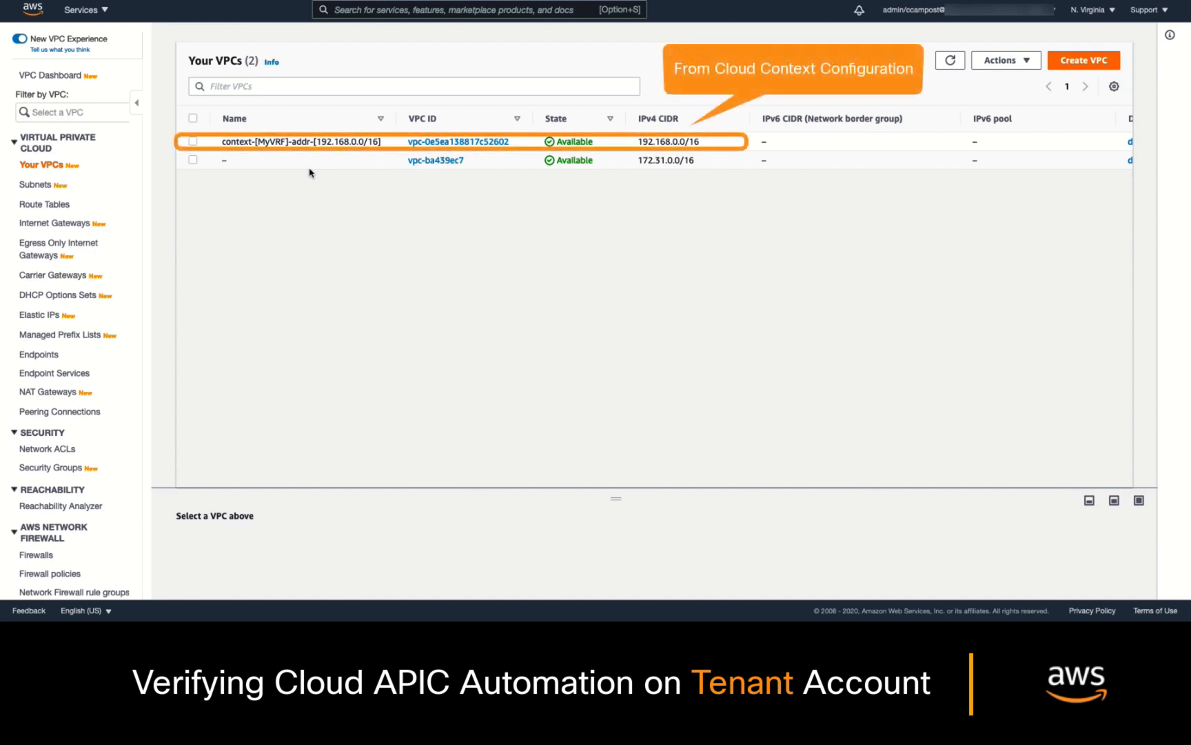
click(42, 183)
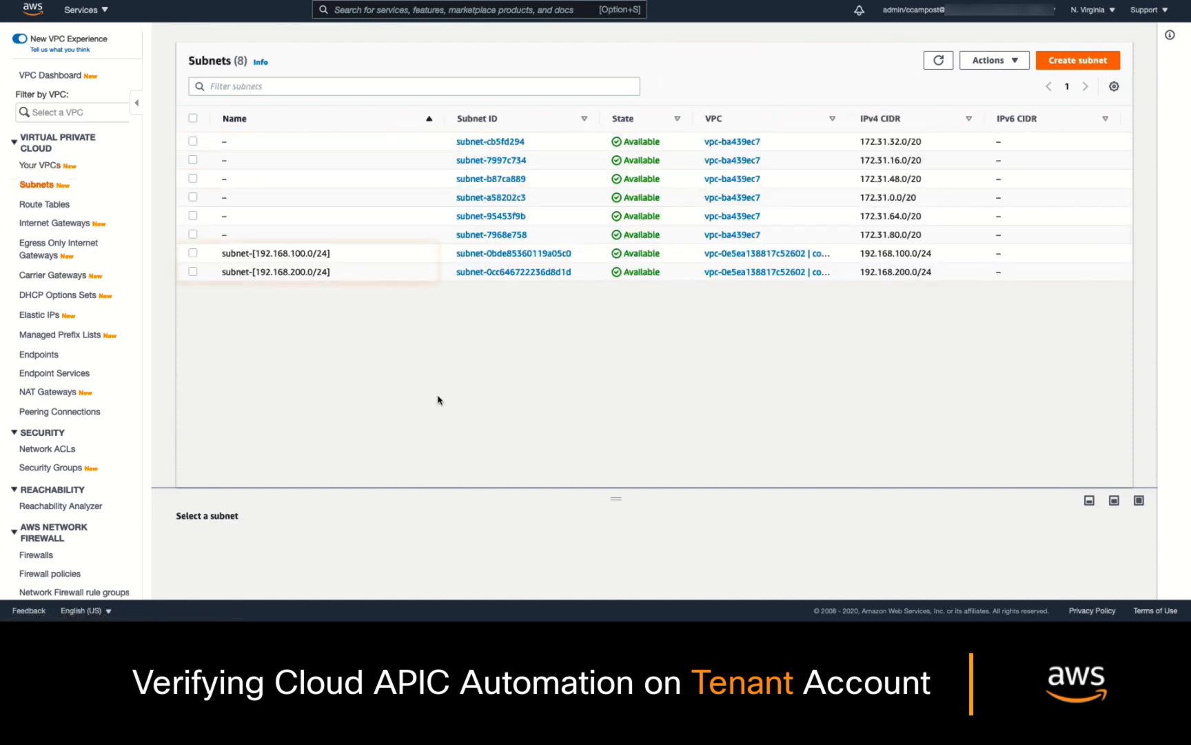
click(66, 205)
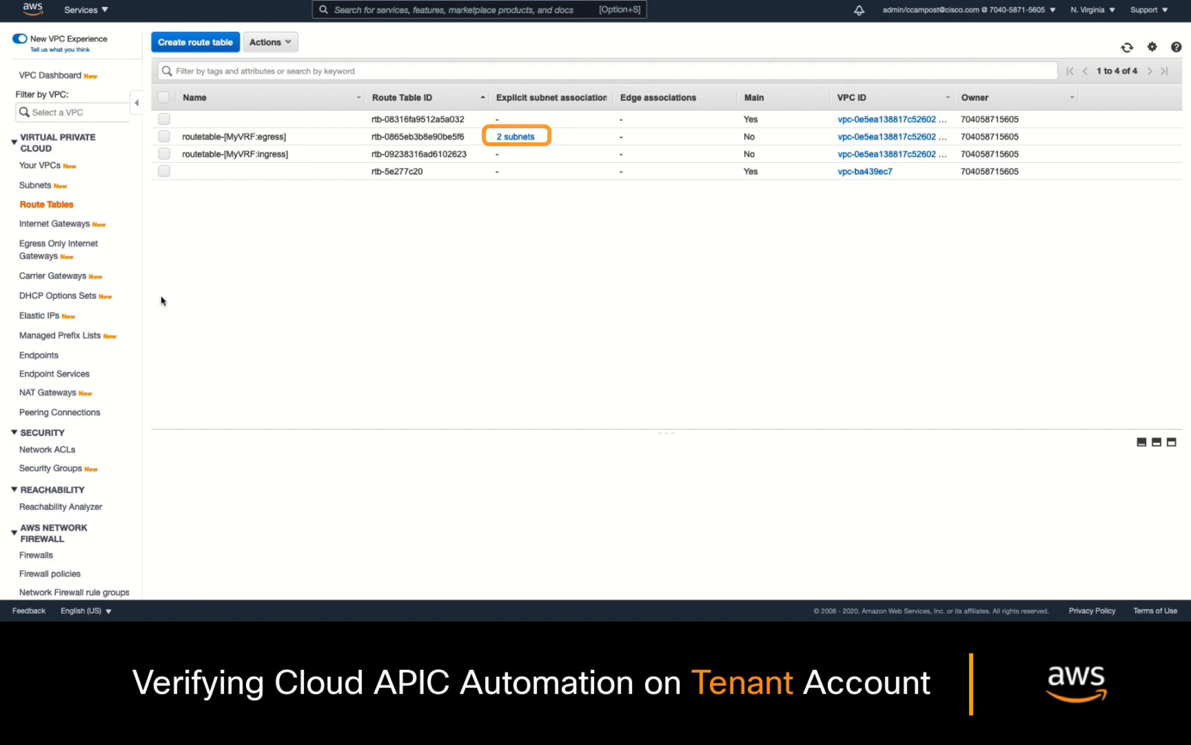
click(84, 230)
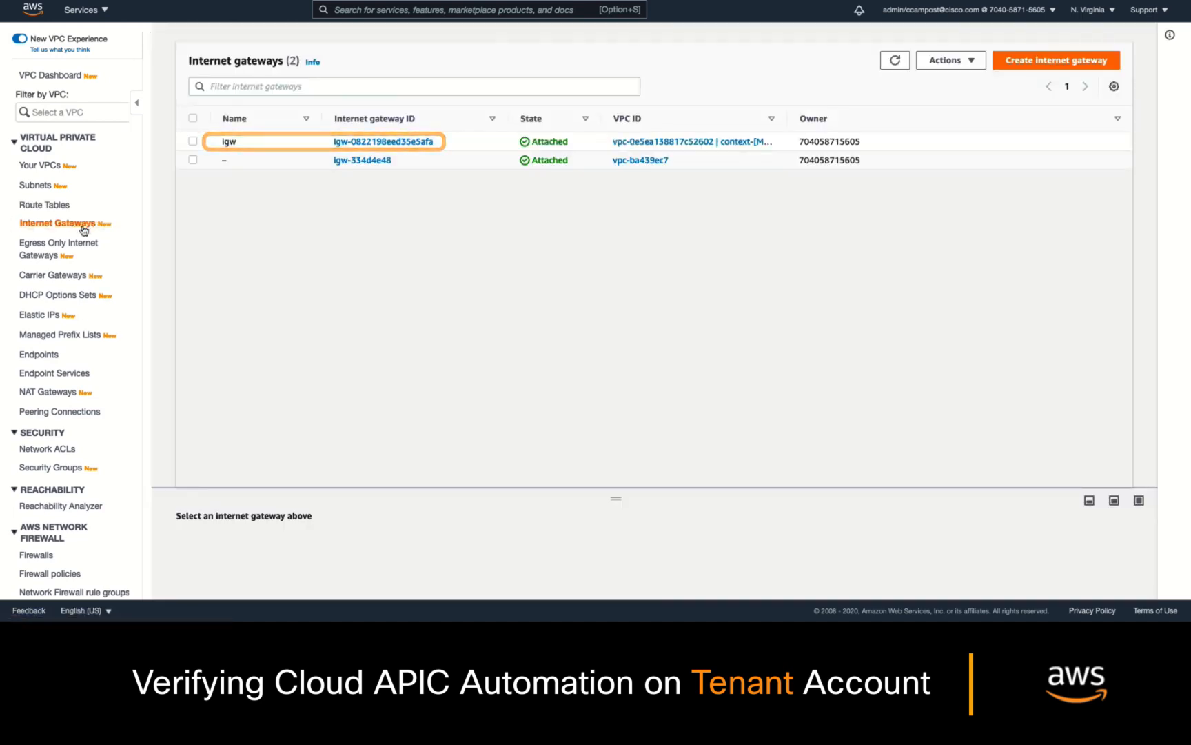
- Examine the transit gateways and the transit gateway attachments in the AWS tenant account
scroll(117, 391, down, 5)
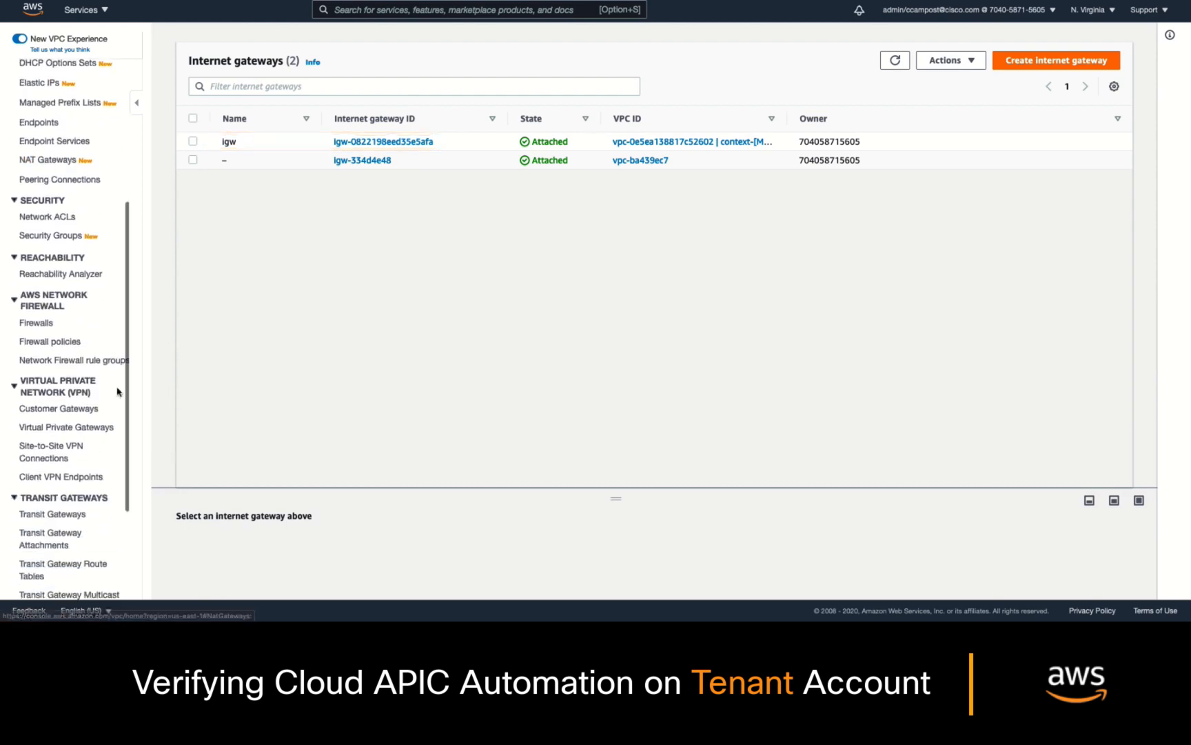
click(88, 375)
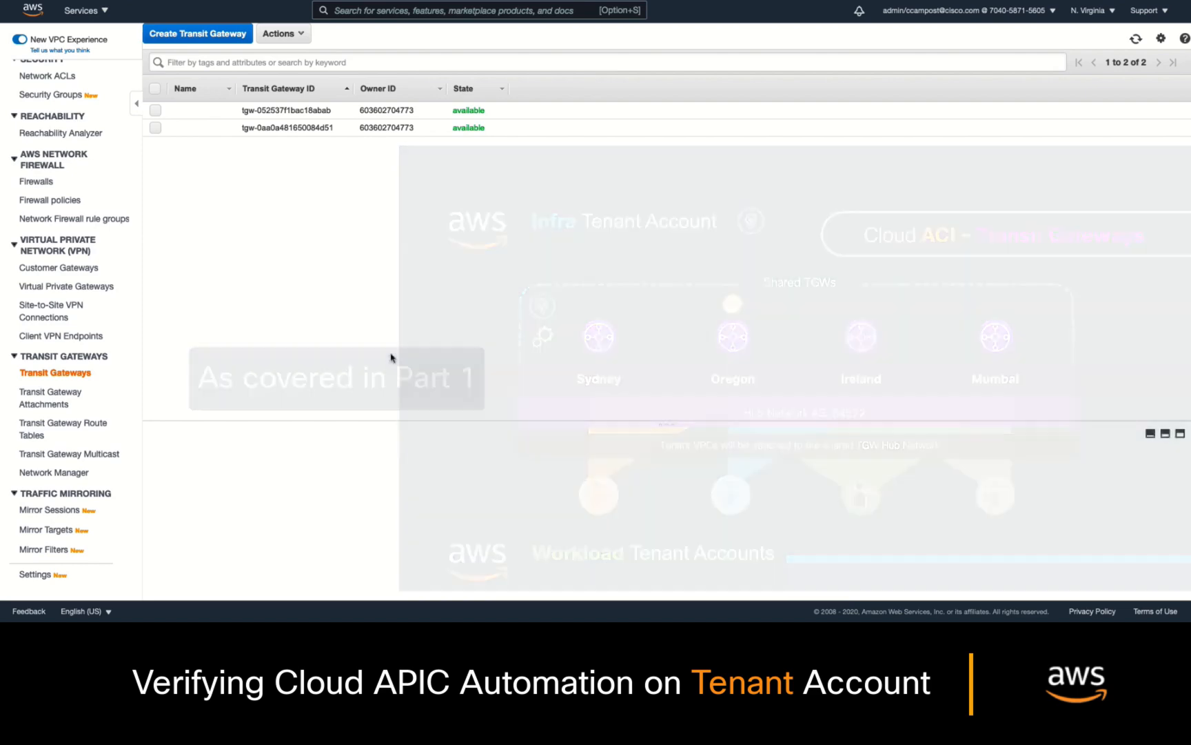
click(55, 403)
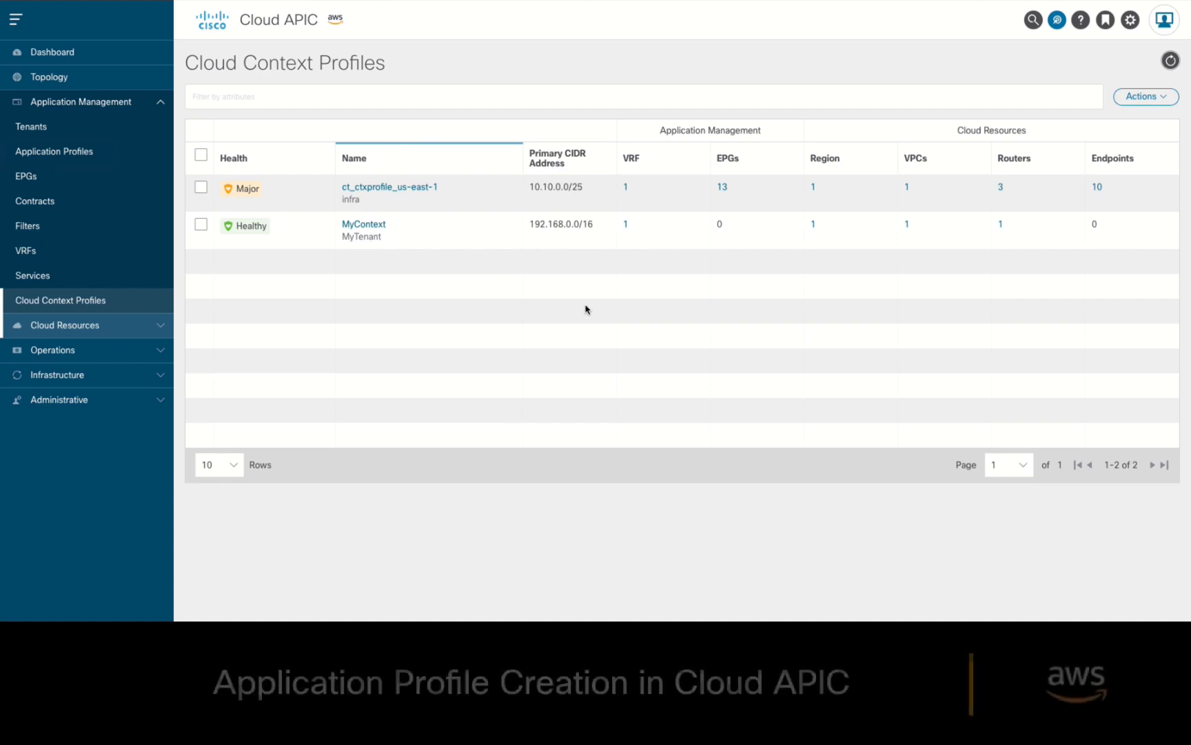
- Back in Cloud APIC, create an application profile named MyApp for the tenant MyTenant and save it
click(24, 156)
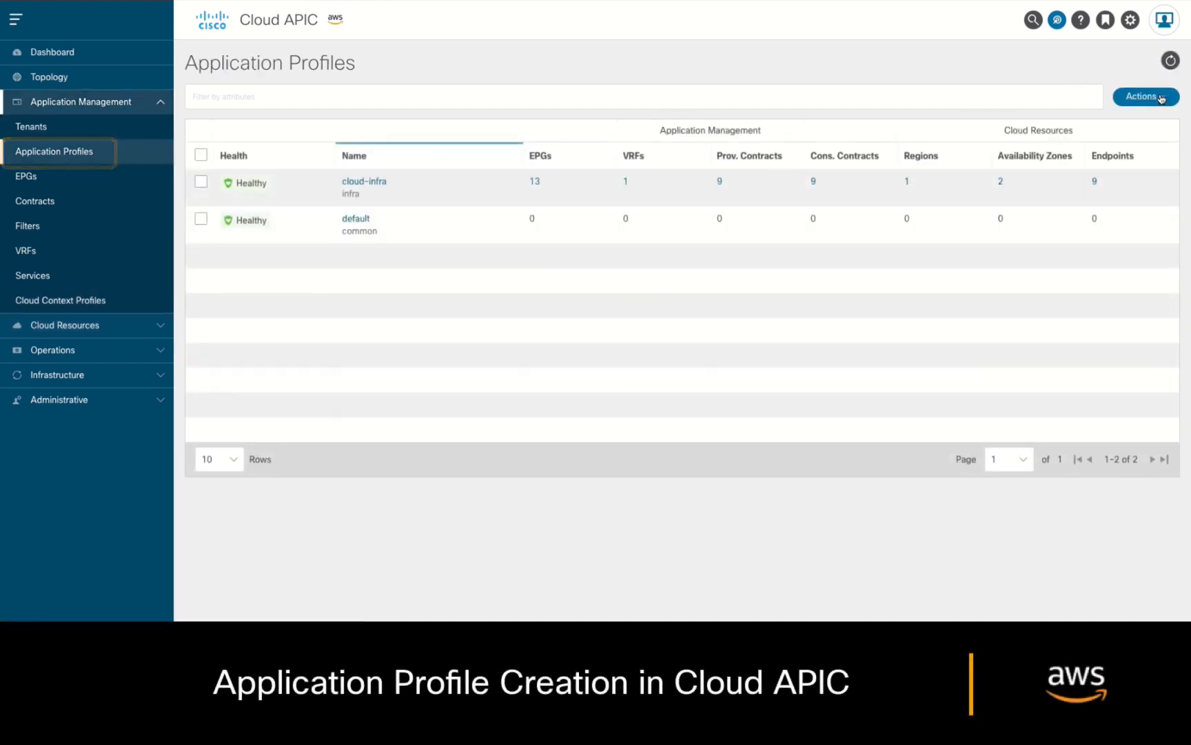
click(1162, 98)
click(1139, 124)
text(MyApp)
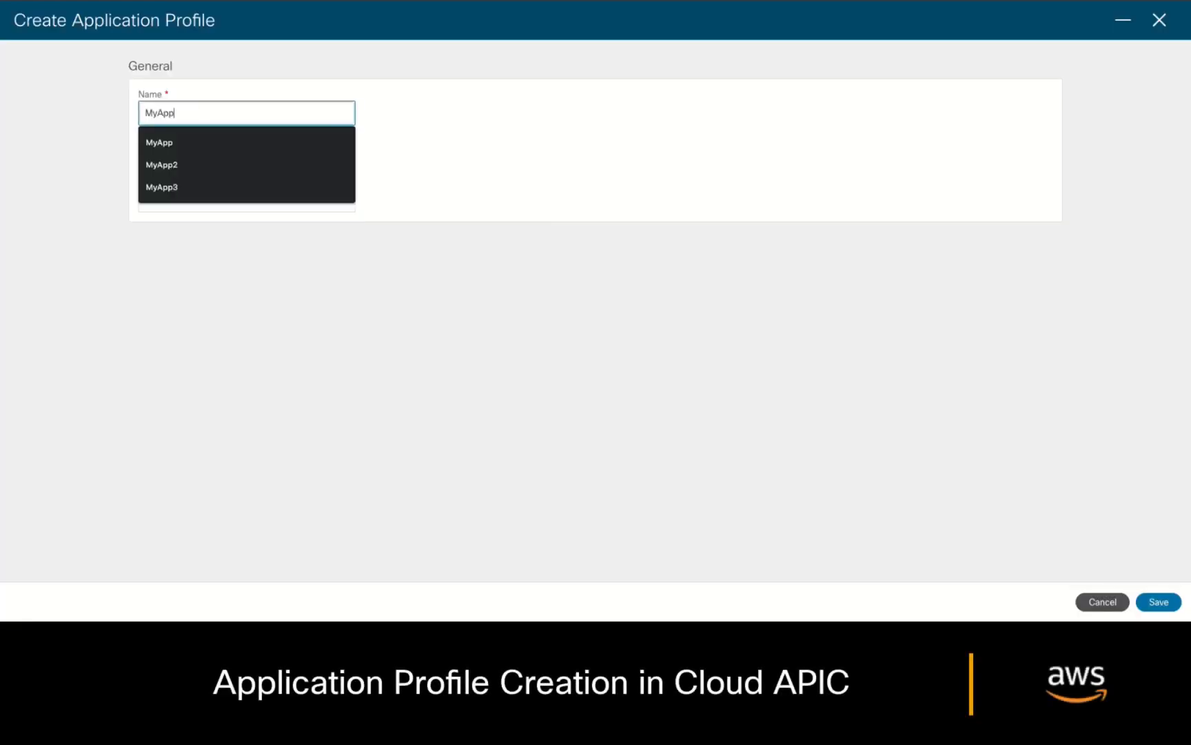
click(169, 154)
click(463, 229)
click(817, 480)
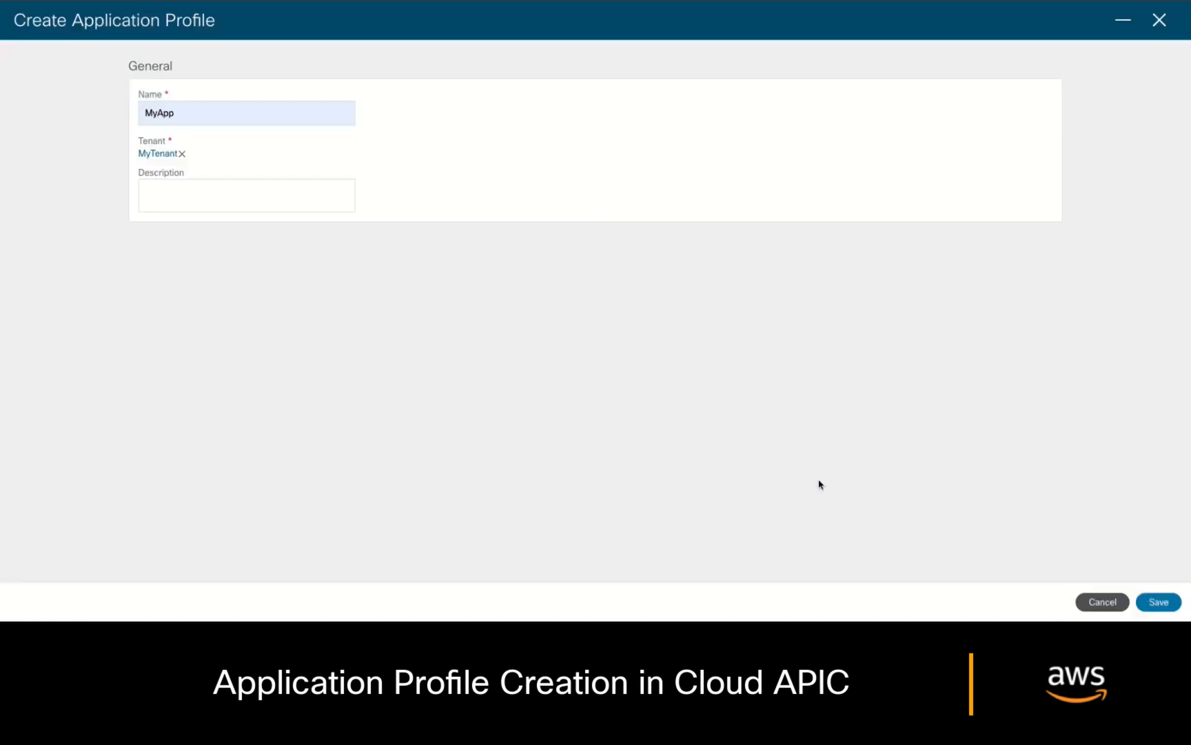
click(1159, 601)
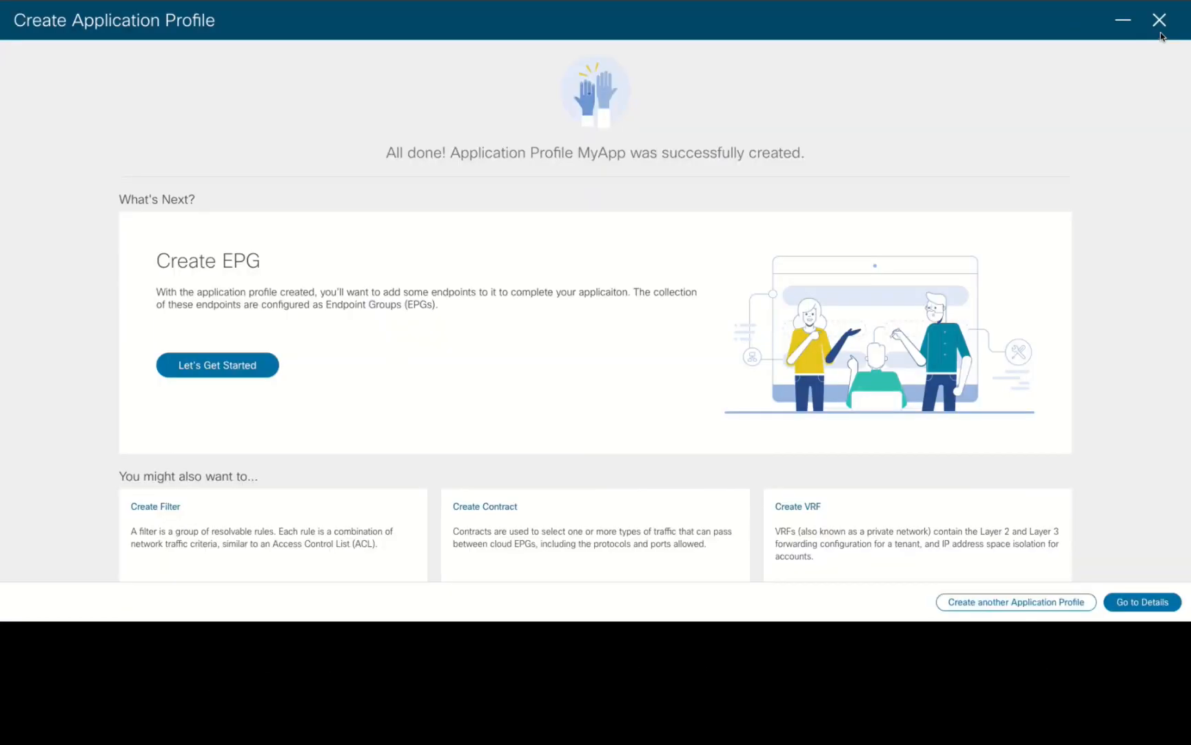